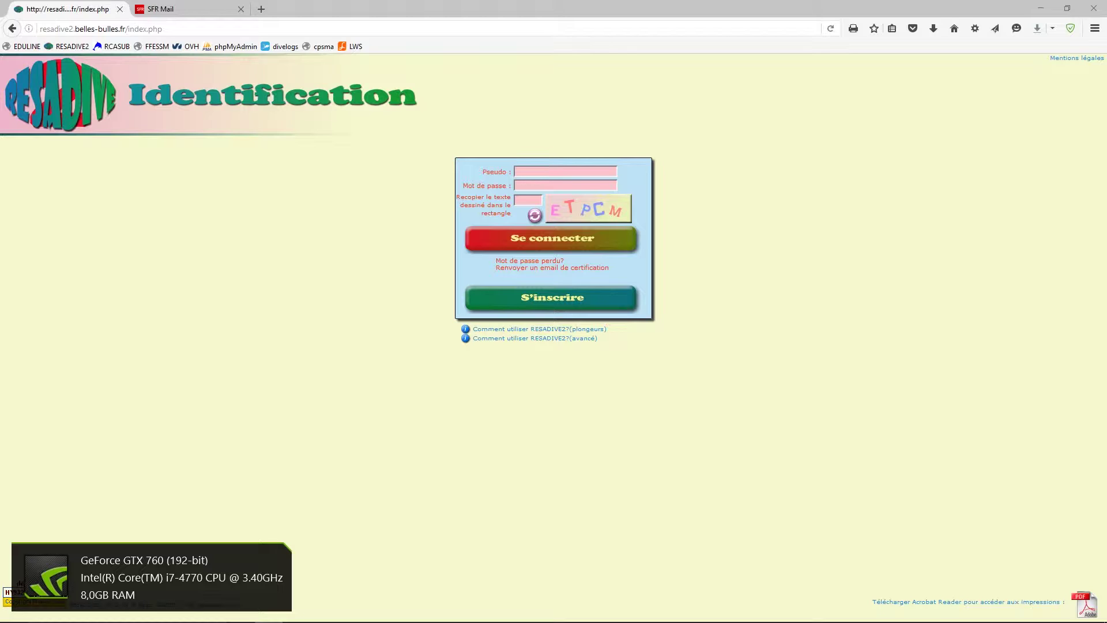
- Refresh the captcha until readable, enter its text, and start the S'inscrire sign-up
{"action": "left_click", "coordinate": [526, 200]}
{"action": "left_click", "coordinate": [535, 218]}
{"action": "left_click", "coordinate": [536, 218]}
{"action": "left_click", "coordinate": [536, 218]}
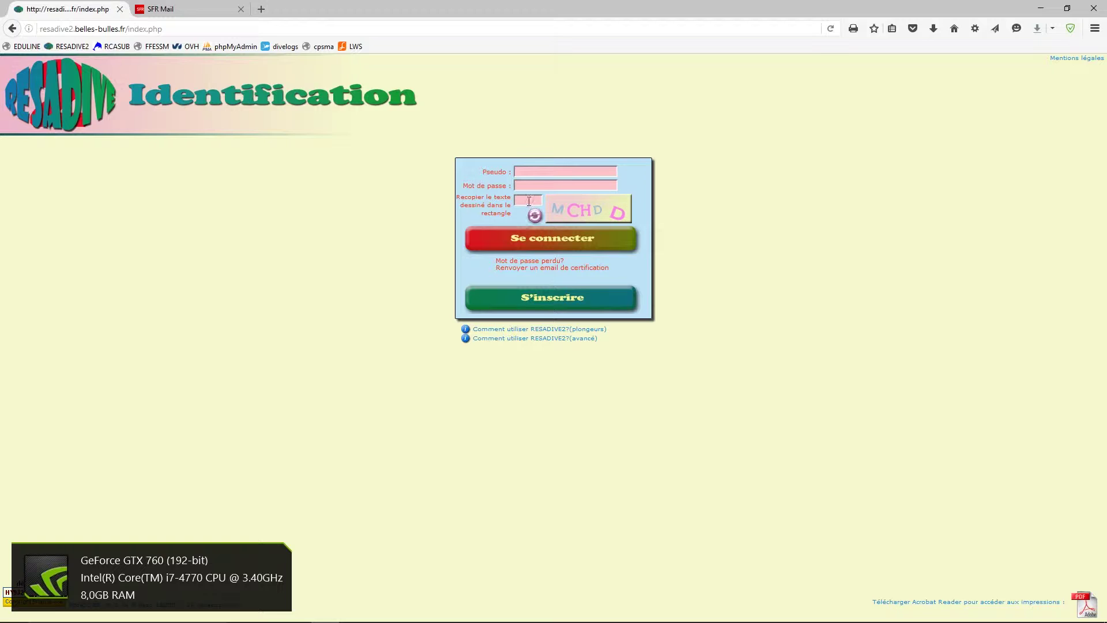
{"action": "left_click", "coordinate": [536, 218]}
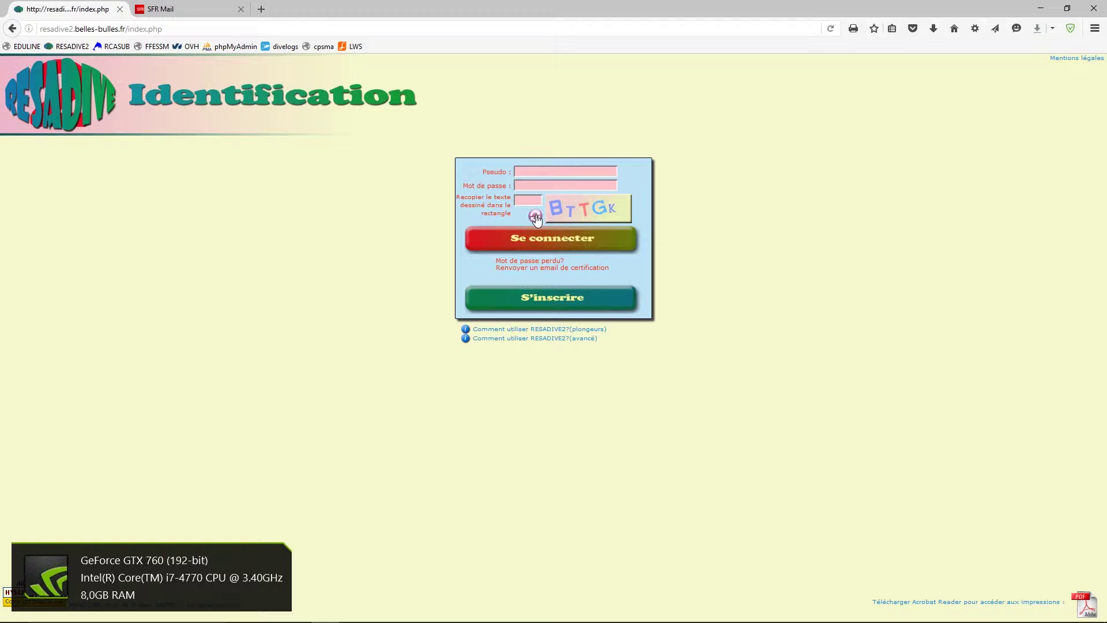
{"action": "left_click", "coordinate": [536, 218]}
{"action": "left_click", "coordinate": [527, 202]}
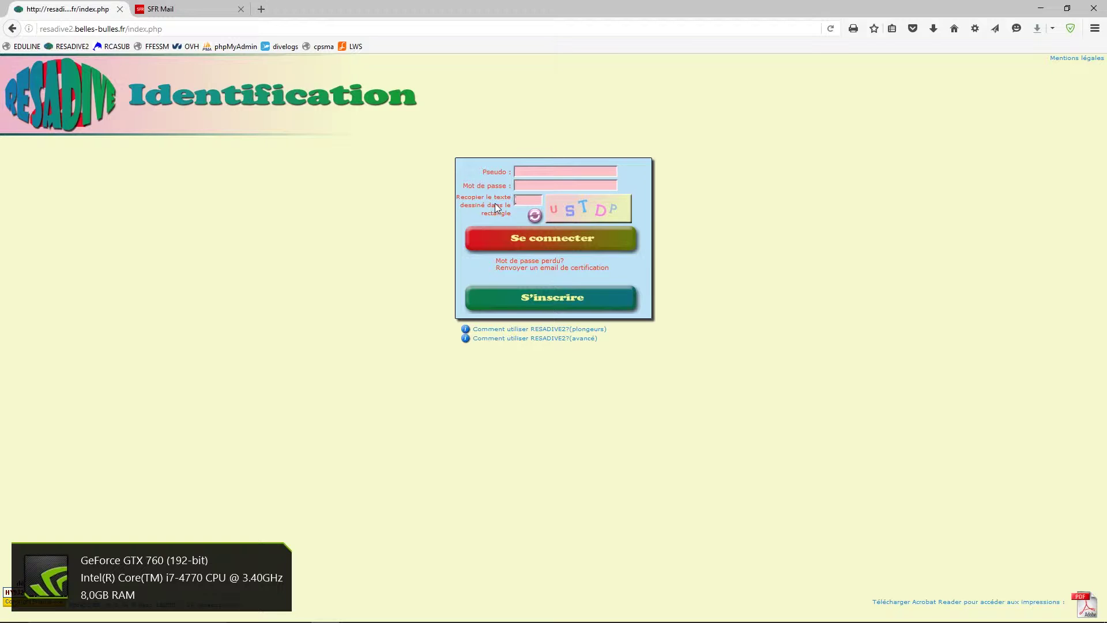
{"action": "type", "text": "ustdp"}
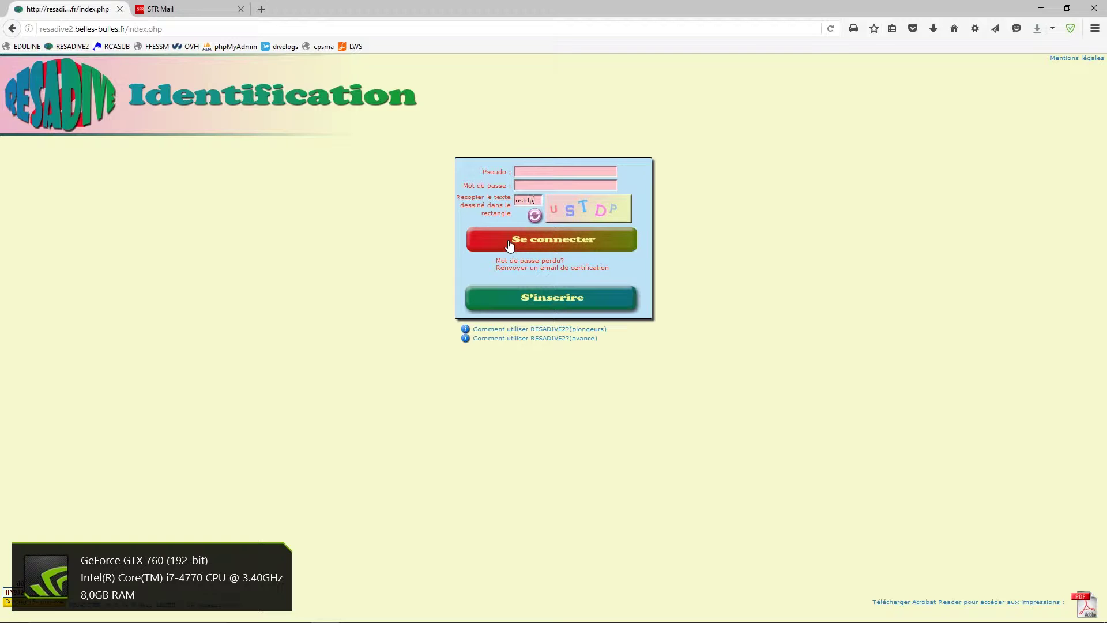
{"action": "left_click", "coordinate": [549, 304]}
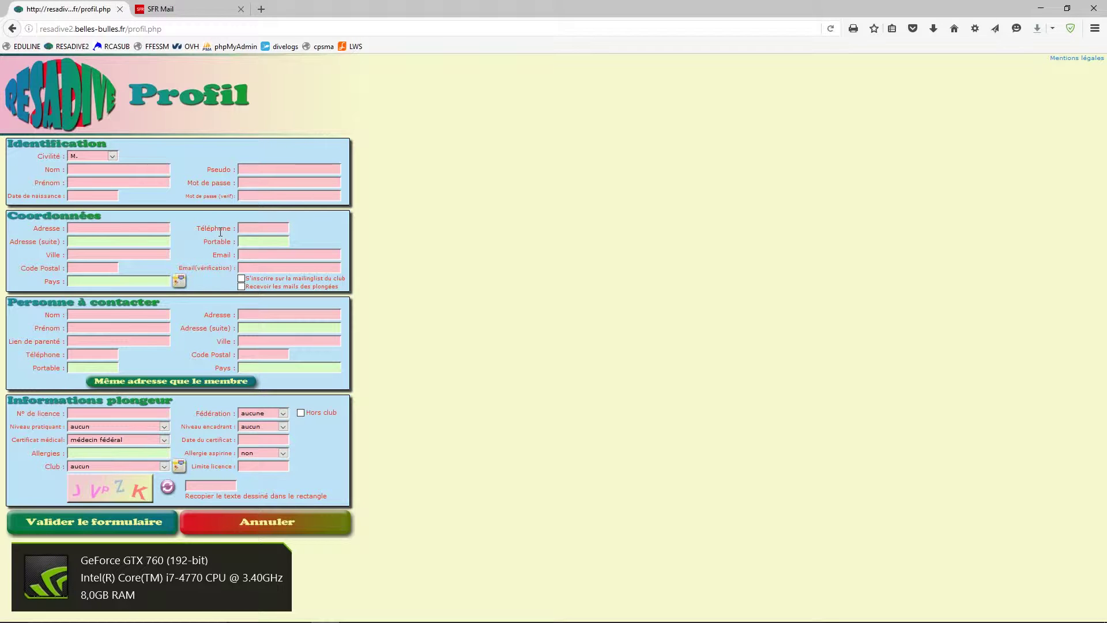
- Keep title M. and enter the diver's surname, first name and birth date 01/01/1960
{"action": "left_click", "coordinate": [112, 156]}
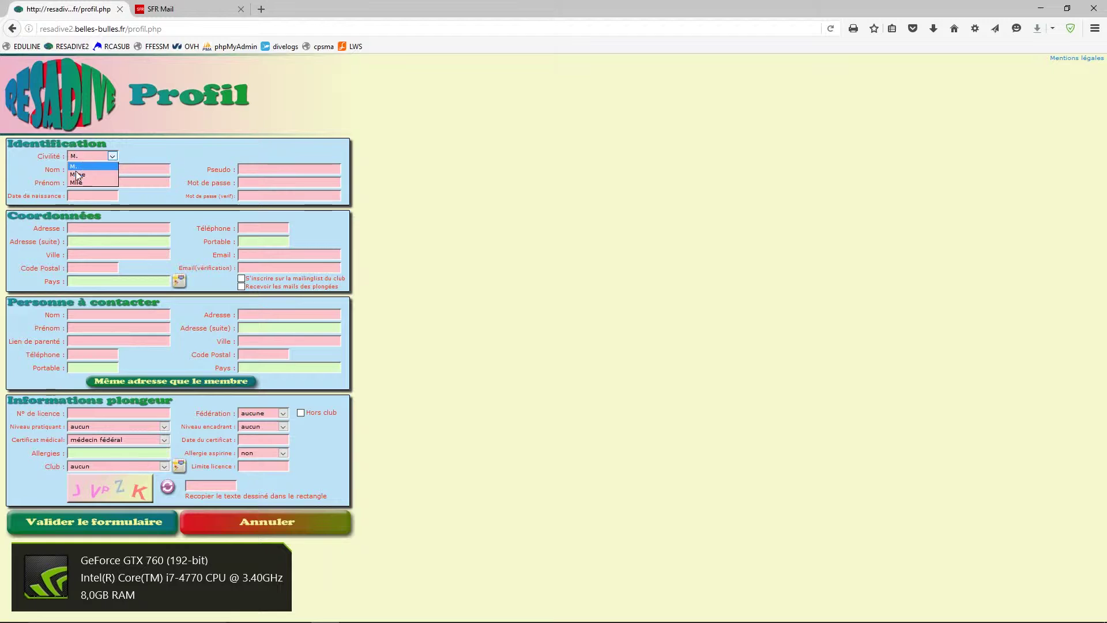
{"action": "left_click", "coordinate": [79, 165]}
{"action": "left_click", "coordinate": [89, 170]}
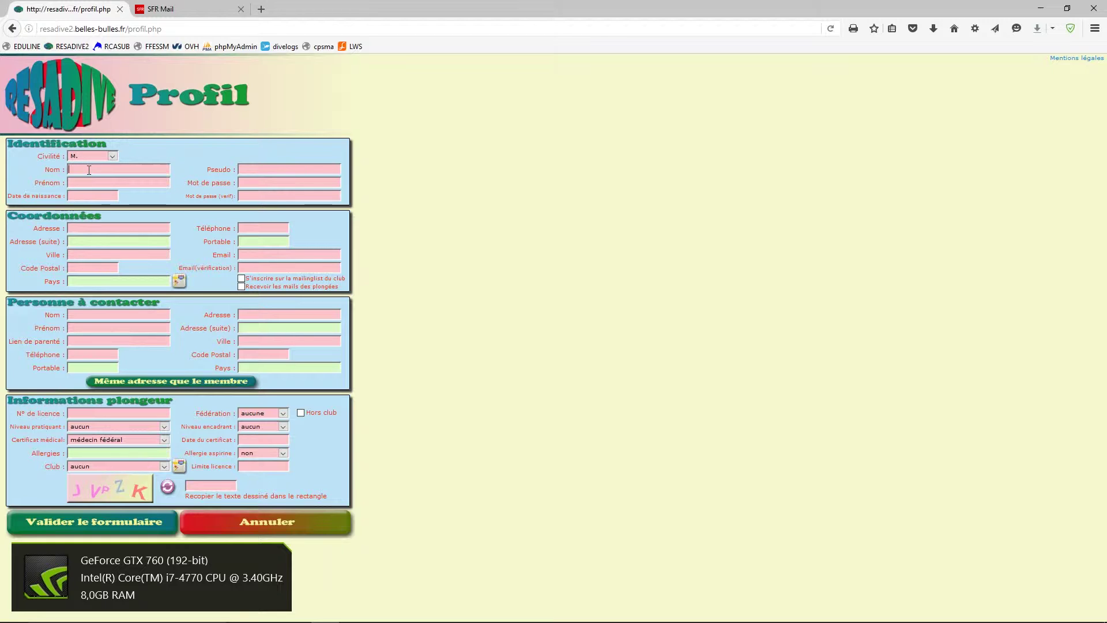
{"action": "type", "text": "DUPONT"}
{"action": "left_click", "coordinate": [96, 181]}
{"action": "type", "text": "Marc"}
{"action": "left_click", "coordinate": [35, 198]}
{"action": "type", "text": "01/01/1"}
{"action": "type", "text": "960"}
- Enter the diver's username, password and password confirmation
{"action": "left_click", "coordinate": [277, 182]}
{"action": "type", "text": "123456789"}
{"action": "left_click", "coordinate": [280, 194]}
{"action": "type", "text": "123456789"}
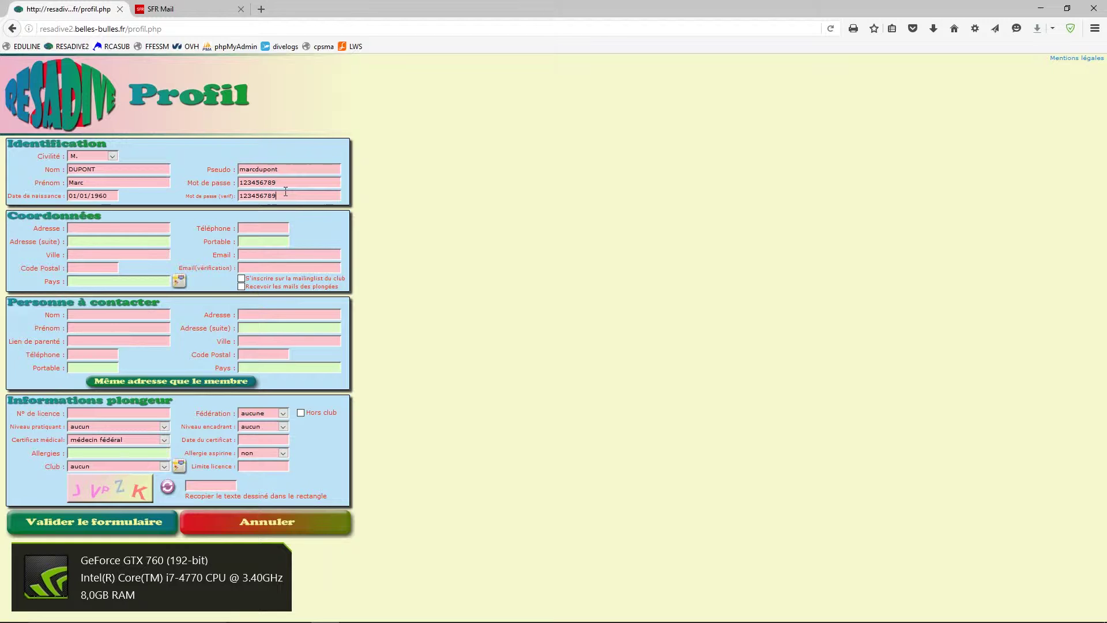
{"action": "left_click", "coordinate": [100, 226]}
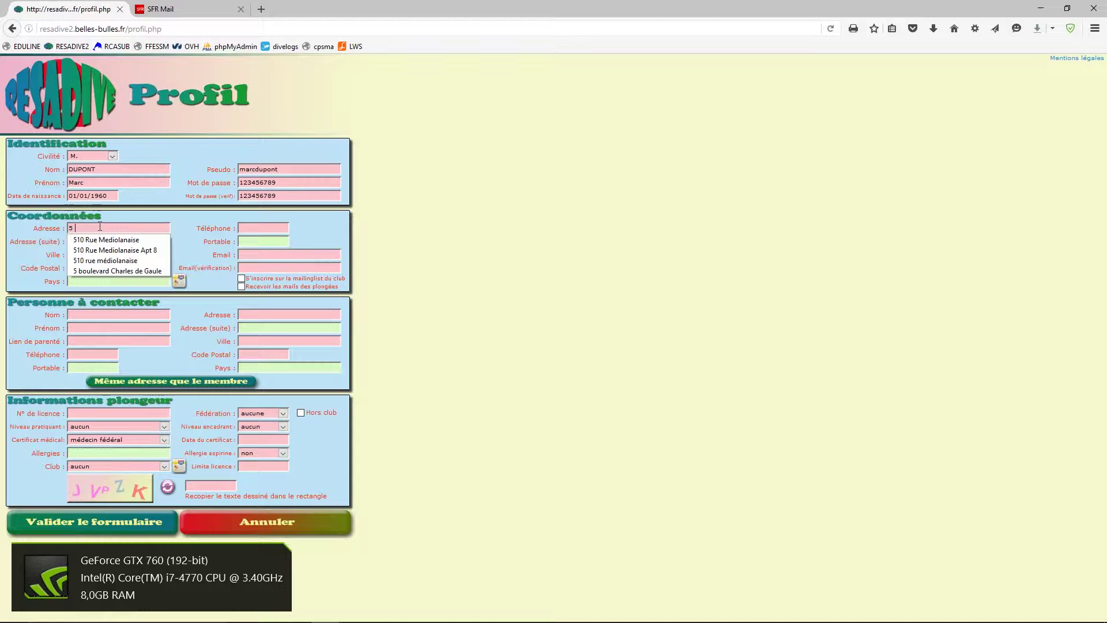
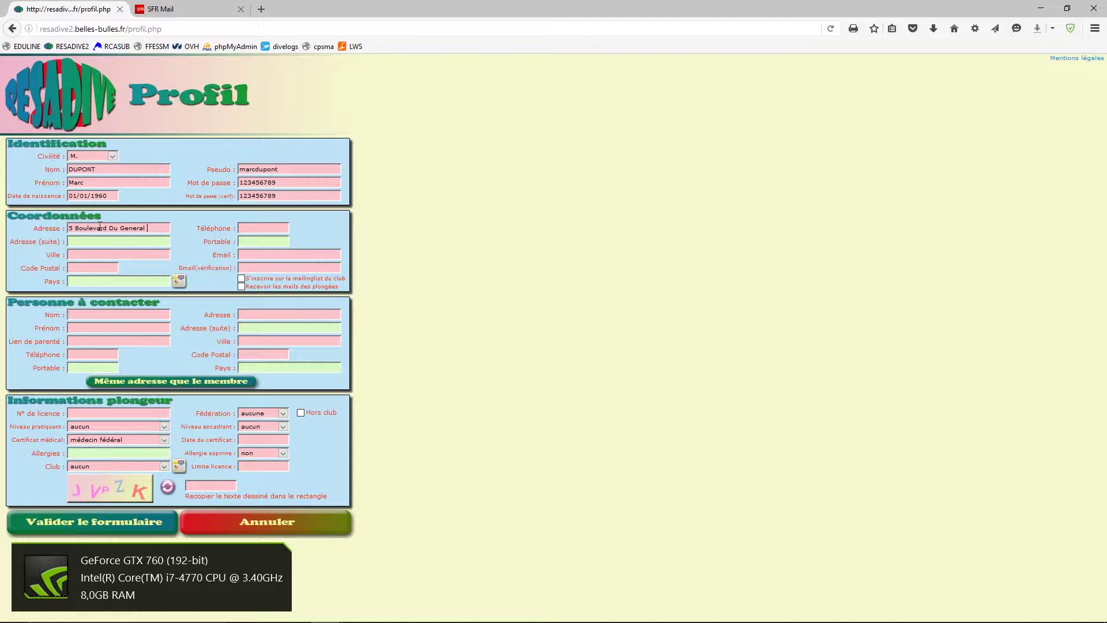
- Enter the diver's street address, city, postcode and country FRANCE
{"action": "key", "text": "Return"}
{"action": "type", "text": "ARRAS"}
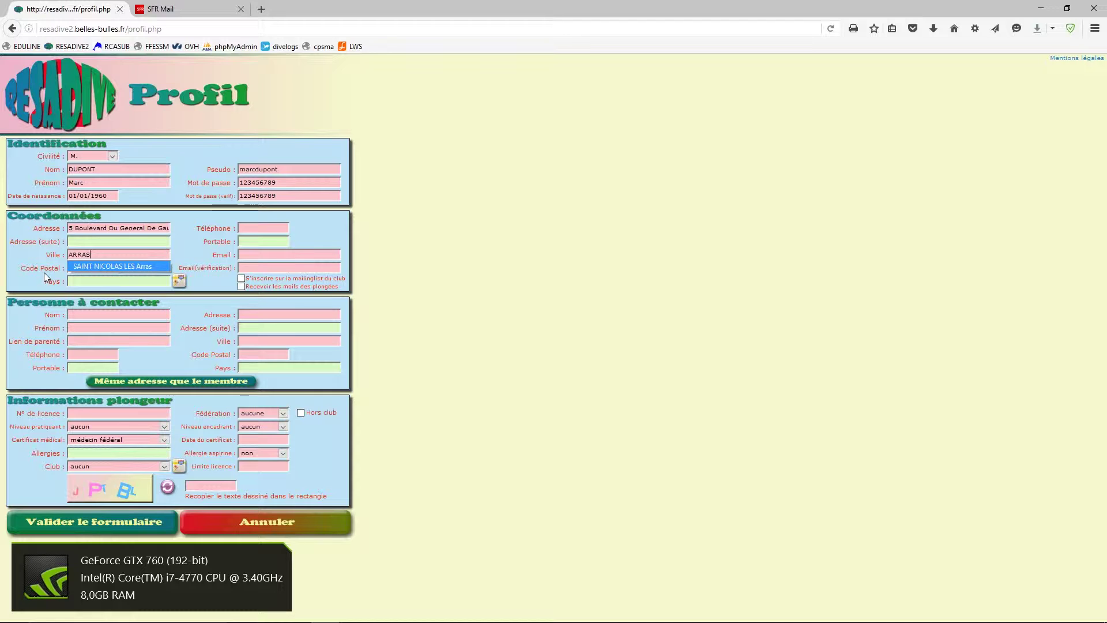
{"action": "left_click", "coordinate": [79, 267]}
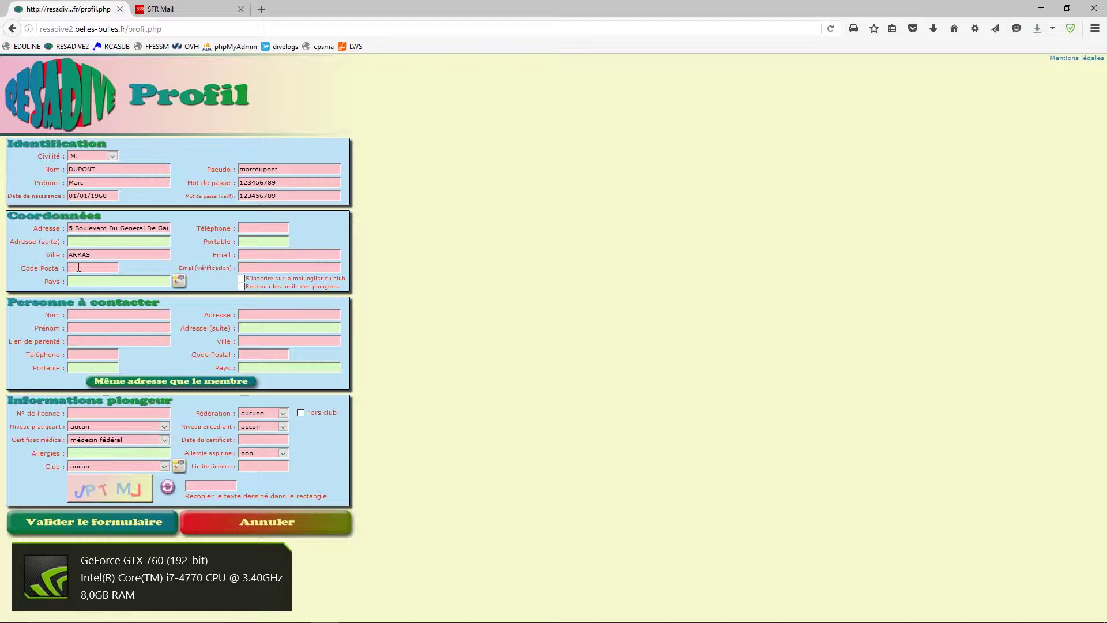
{"action": "type", "text": "62000"}
{"action": "left_click", "coordinate": [91, 282]}
{"action": "type", "text": "FRANCE"}
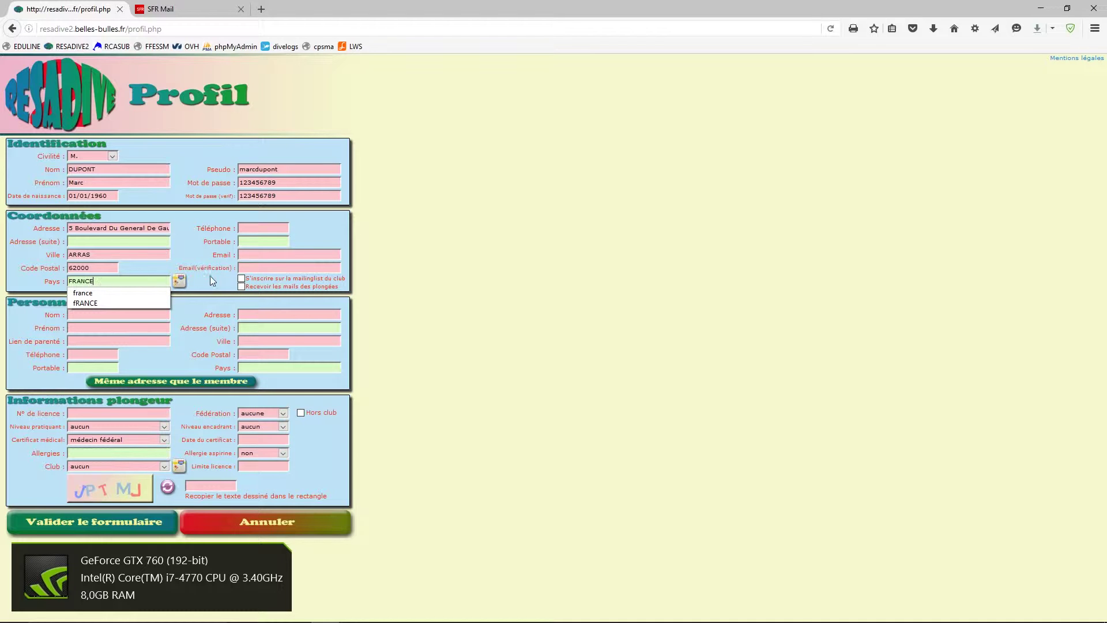
- Try locating the address on the map and dismiss the 'Adresse inconnue' alerts
{"action": "left_click", "coordinate": [196, 248]}
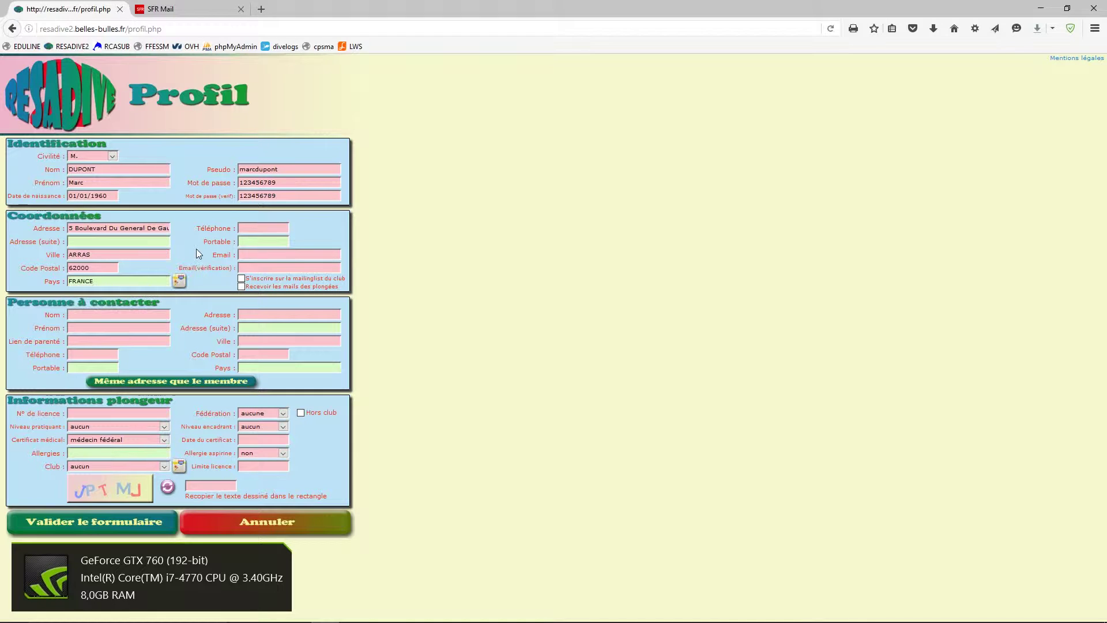
{"action": "left_click", "coordinate": [179, 282]}
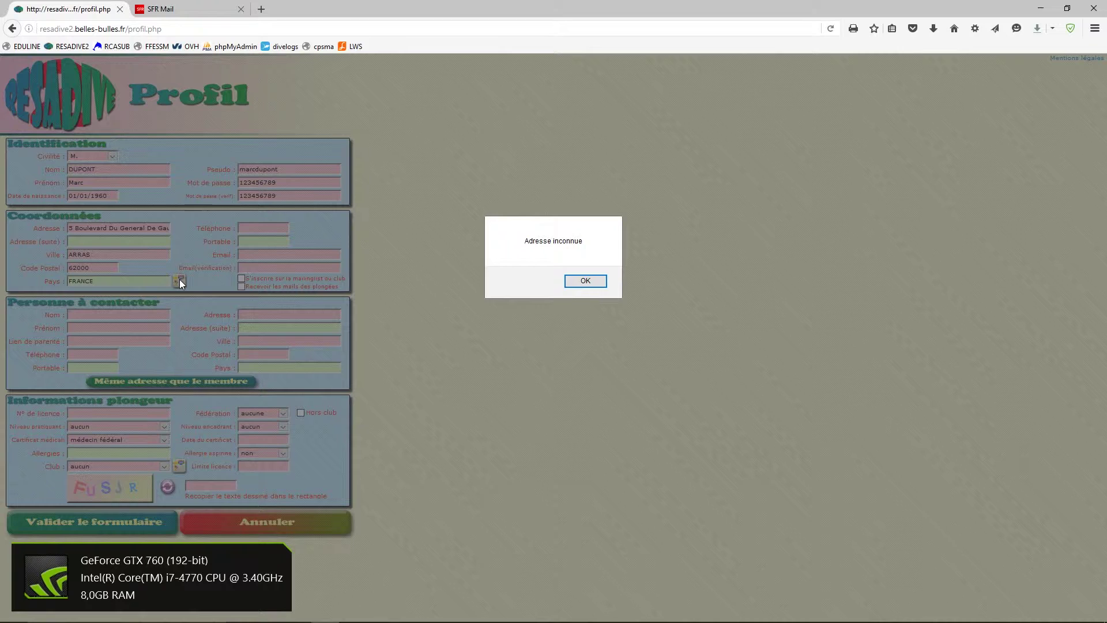
{"action": "left_click", "coordinate": [585, 281]}
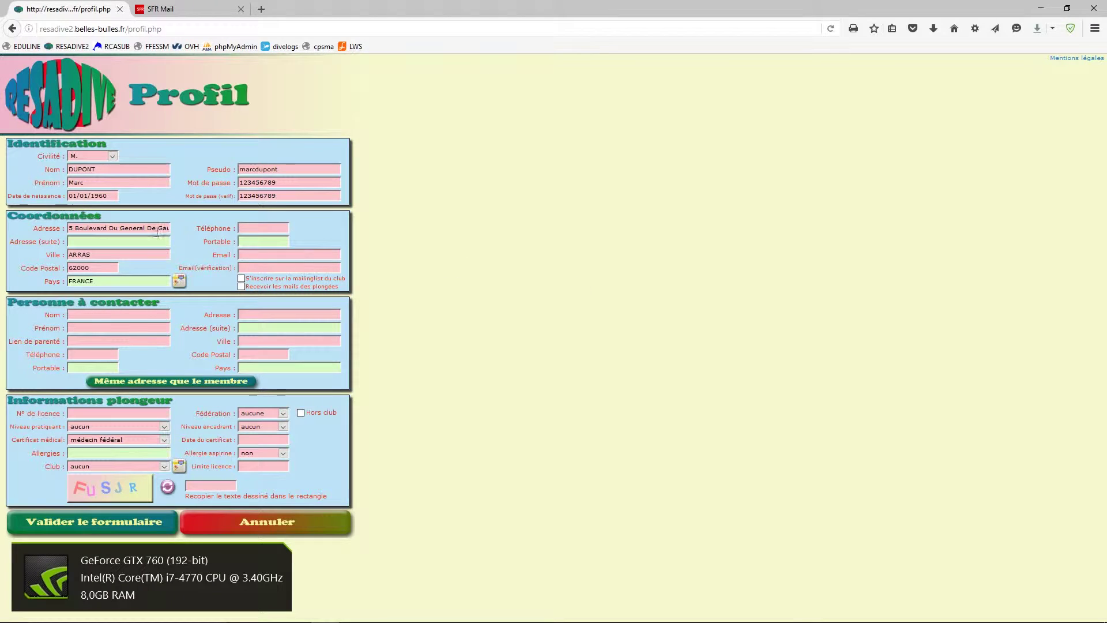
{"action": "left_click", "coordinate": [181, 281]}
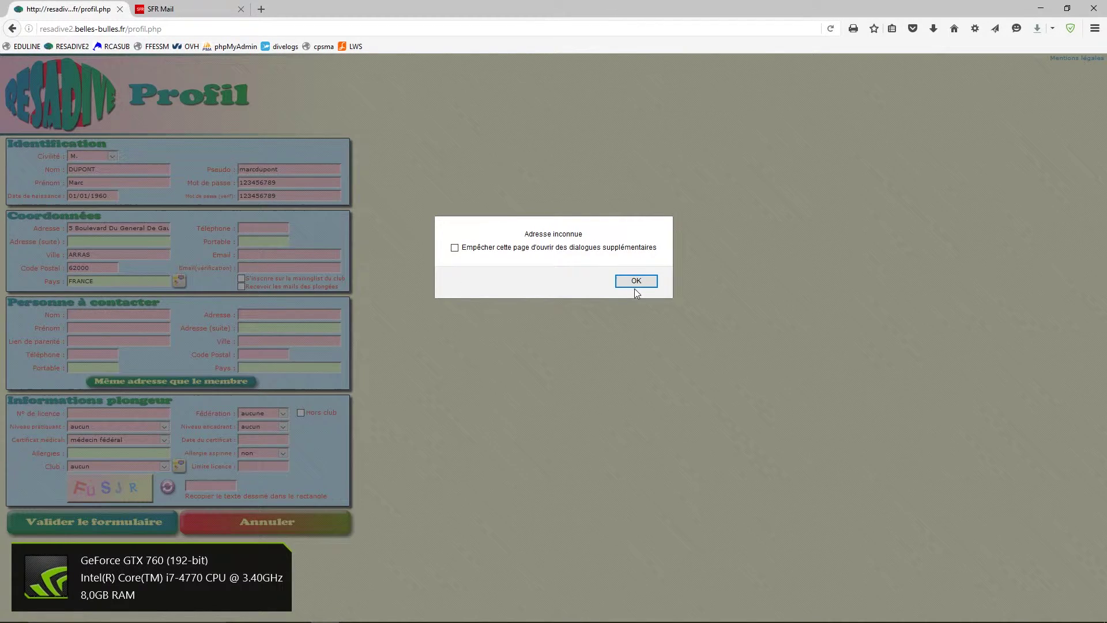
{"action": "left_click", "coordinate": [630, 284]}
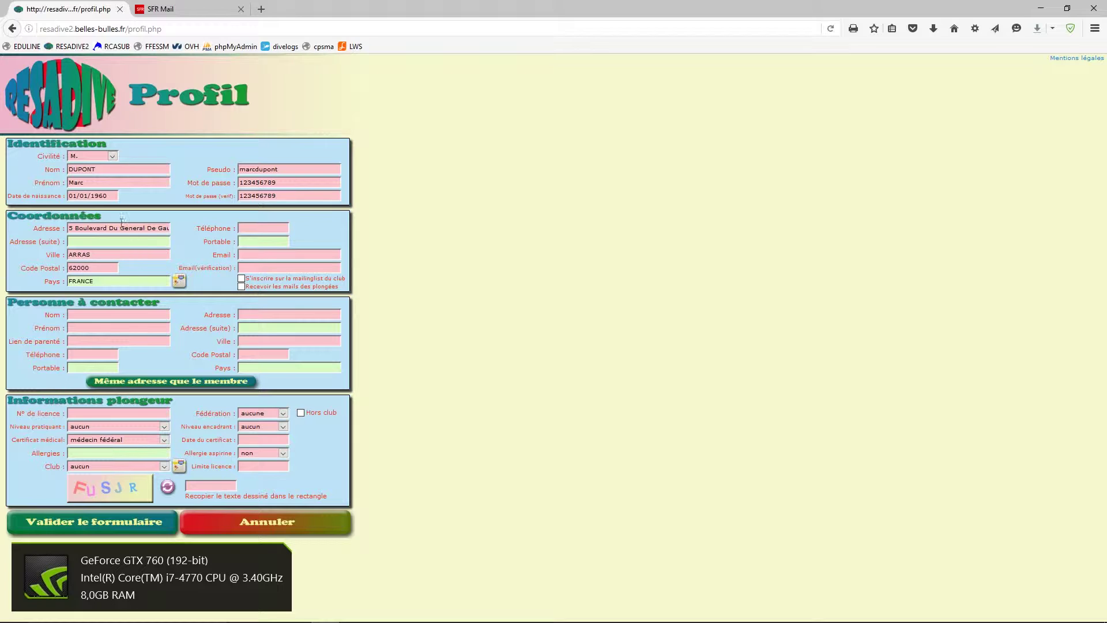
- Correct the misspelled end of the street address and show it on the map
{"action": "left_click_drag", "start_coordinate": [107, 229], "coordinate": [174, 227]}
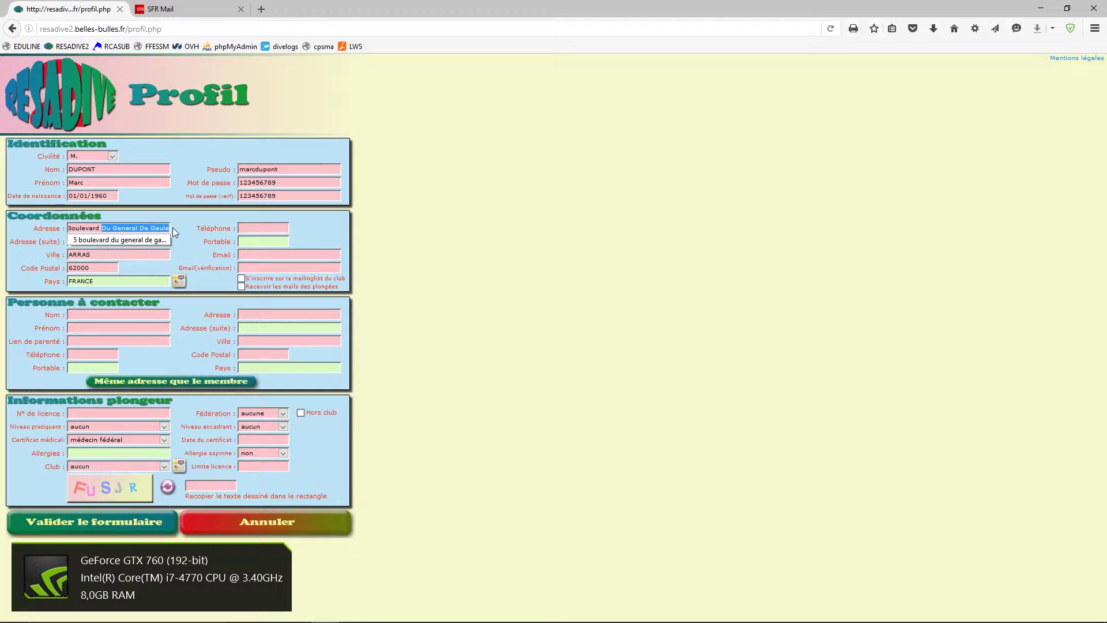
{"action": "key", "text": "BackSpace"}
{"action": "key", "text": "BackSpace"}
{"action": "key", "text": "BackSpace"}
{"action": "key", "text": "BackSpace"}
{"action": "key", "text": "BackSpace"}
{"action": "key", "text": "BackSpace"}
{"action": "key", "text": "BackSpace"}
{"action": "key", "text": "BackSpace"}
{"action": "key", "text": "BackSpace"}
{"action": "key", "text": "BackSpace"}
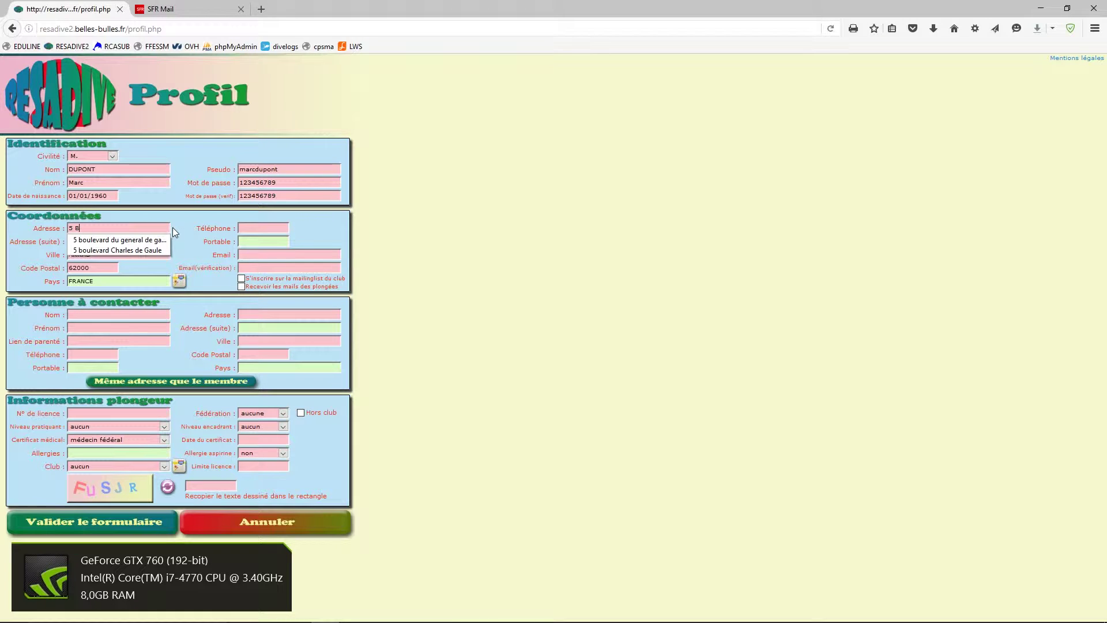
{"action": "type", "text": "d De Gaulle"}
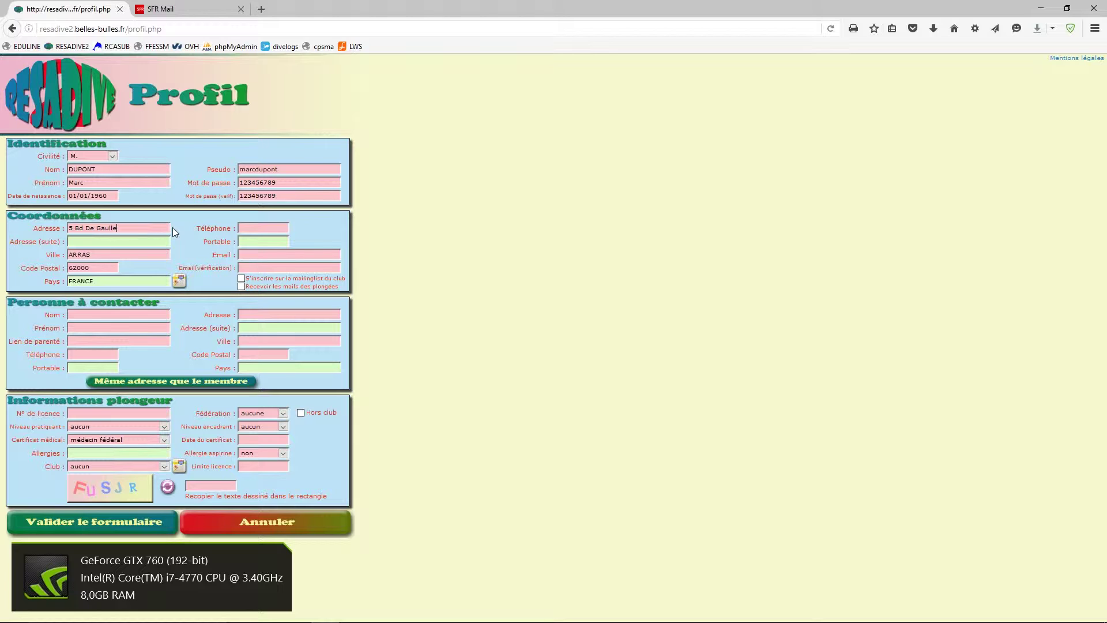
{"action": "left_click", "coordinate": [180, 281]}
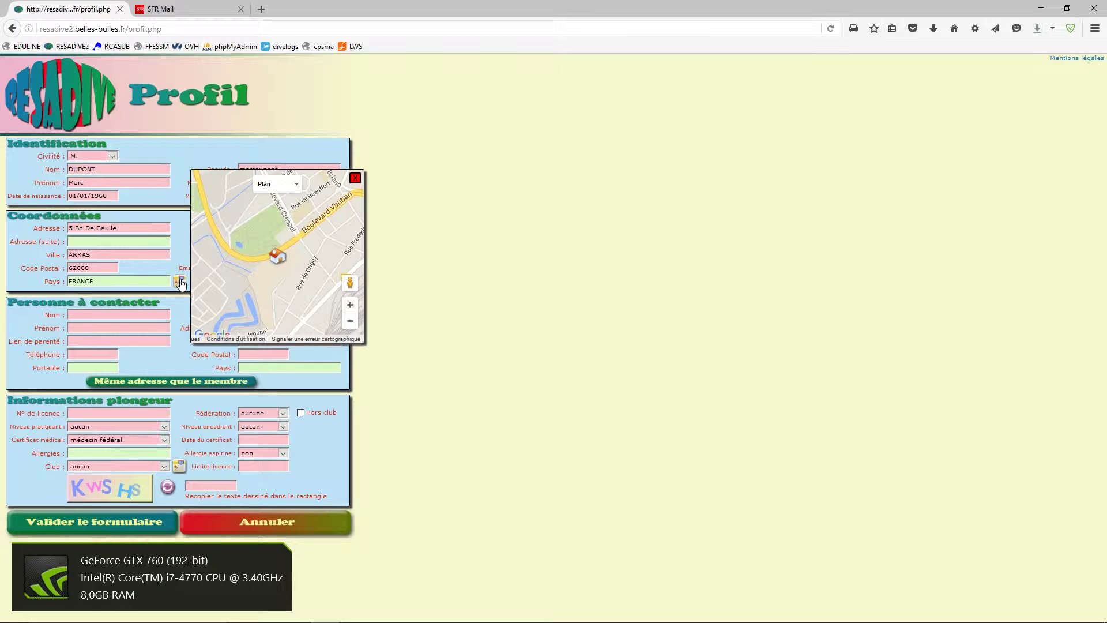
- Zoom around the address marker, switch to satellite view, then close the map
{"action": "left_click", "coordinate": [351, 324]}
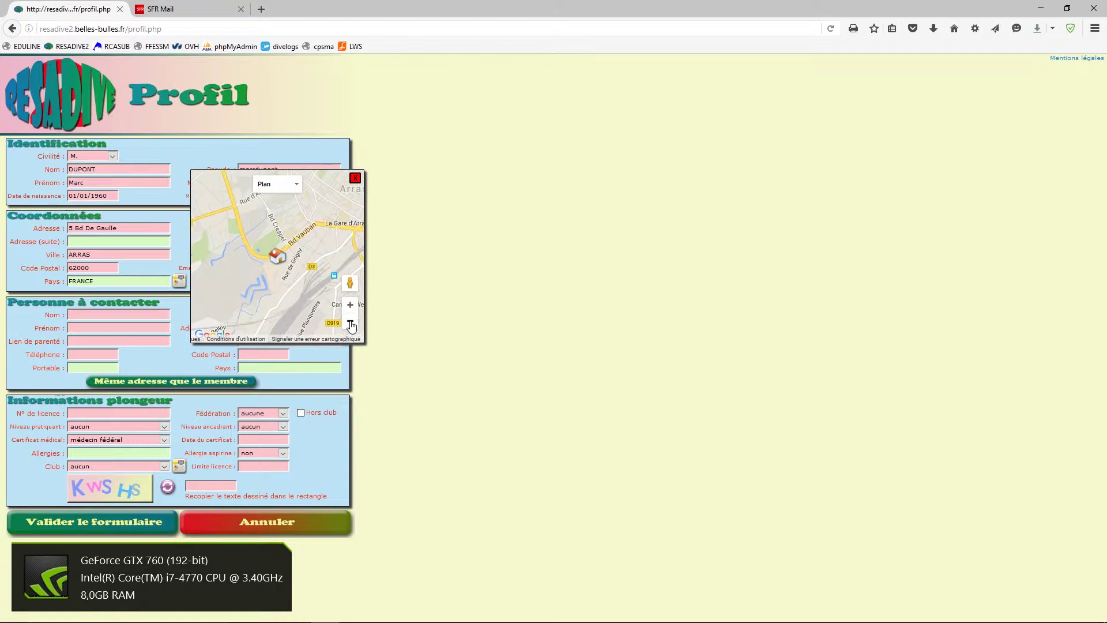
{"action": "left_click", "coordinate": [350, 323]}
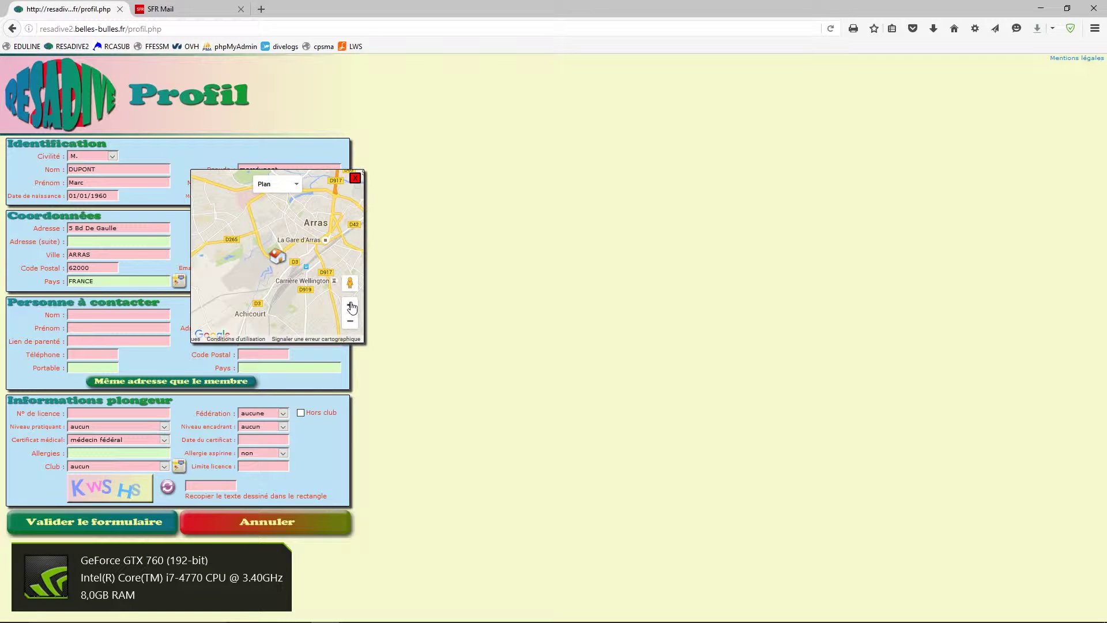
{"action": "left_click", "coordinate": [350, 305]}
{"action": "left_click", "coordinate": [350, 305]}
{"action": "left_click", "coordinate": [350, 305]}
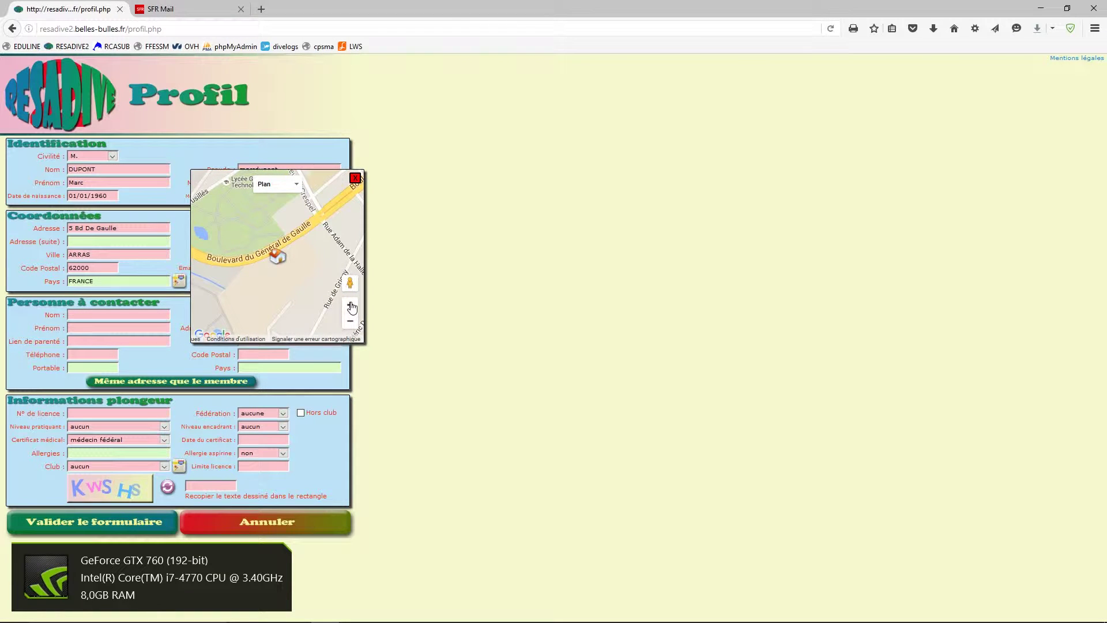
{"action": "left_click", "coordinate": [350, 323]}
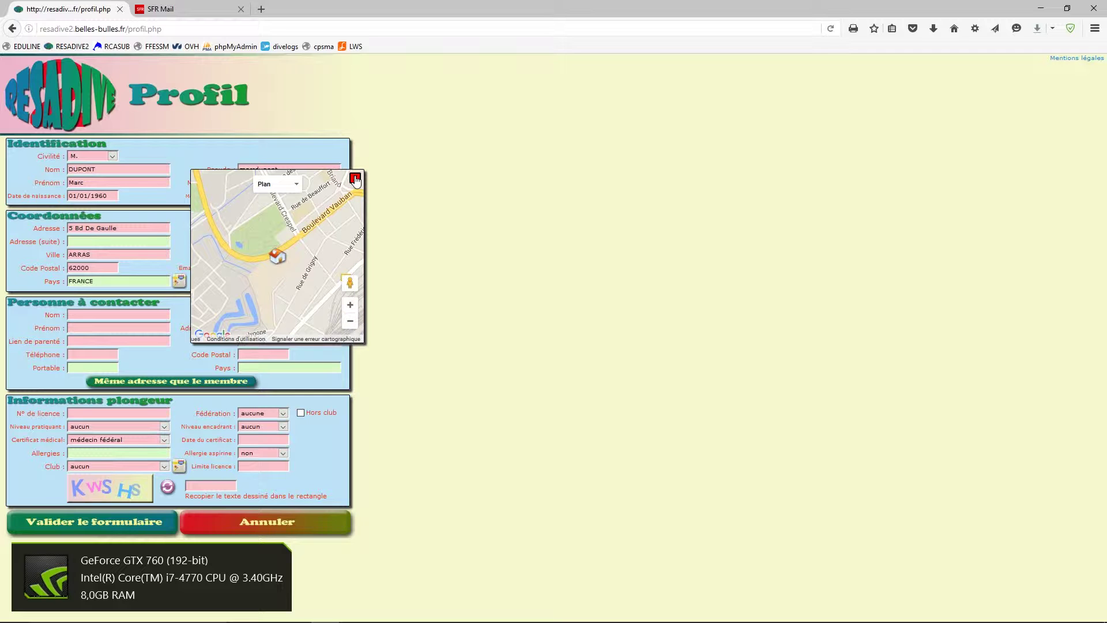
{"action": "left_click", "coordinate": [351, 324]}
{"action": "left_click", "coordinate": [352, 325]}
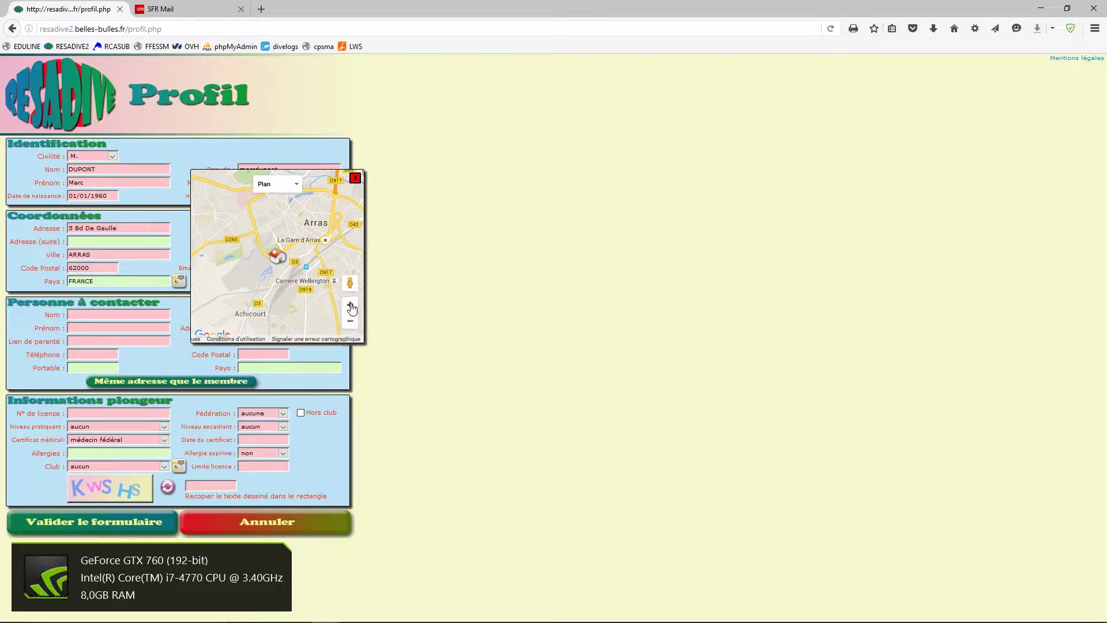
{"action": "left_click", "coordinate": [351, 305]}
{"action": "left_click", "coordinate": [351, 306]}
{"action": "left_click", "coordinate": [351, 307]}
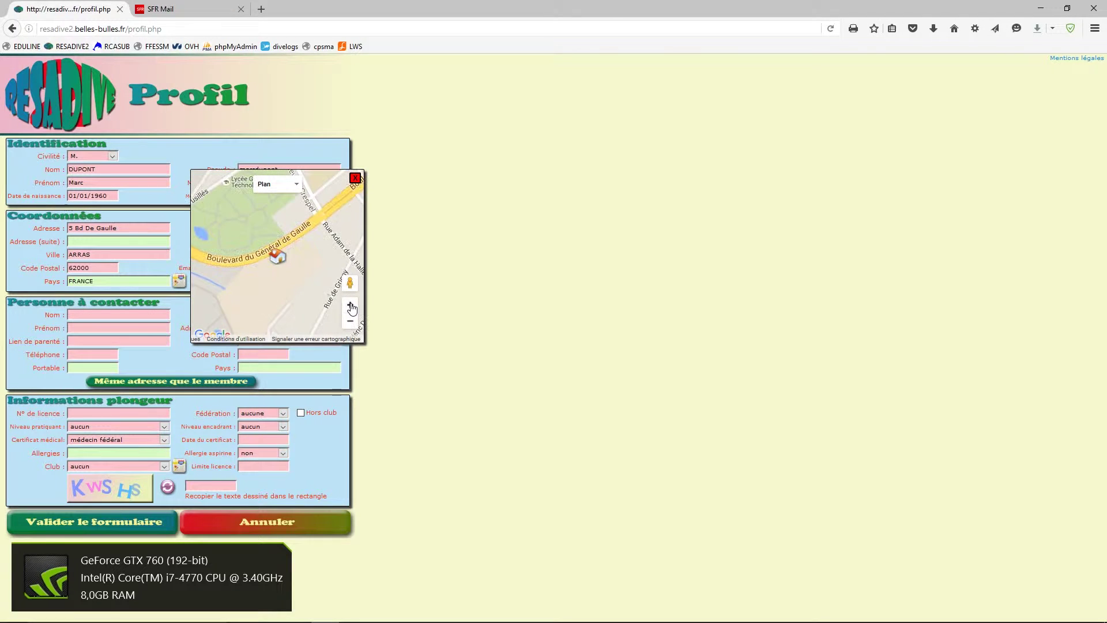
{"action": "left_click", "coordinate": [293, 184]}
{"action": "left_click", "coordinate": [284, 218]}
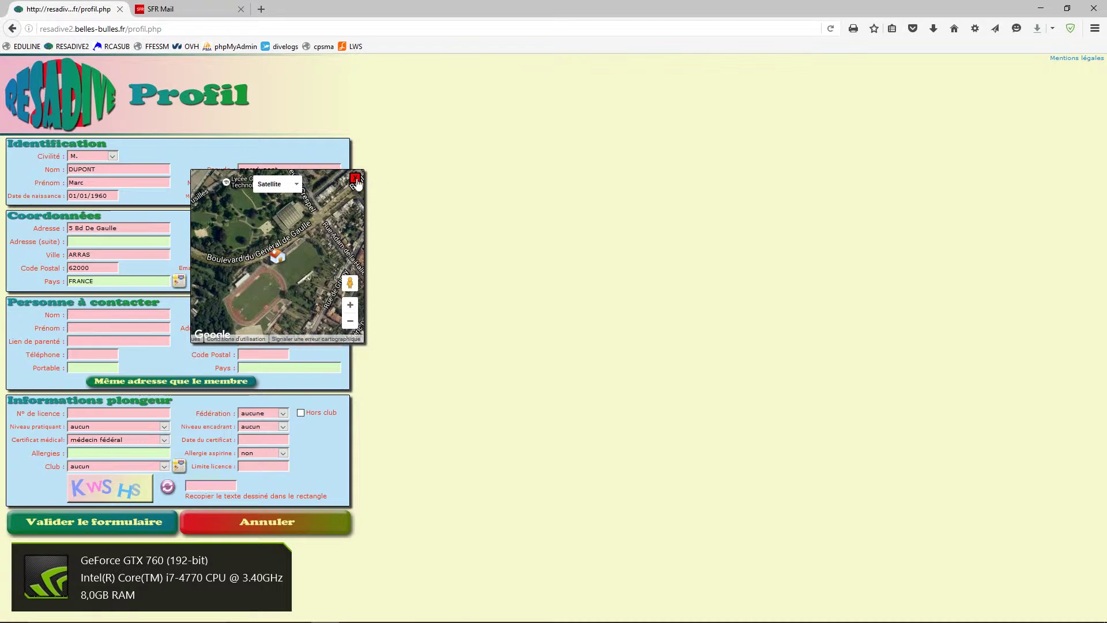
{"action": "left_click", "coordinate": [356, 179]}
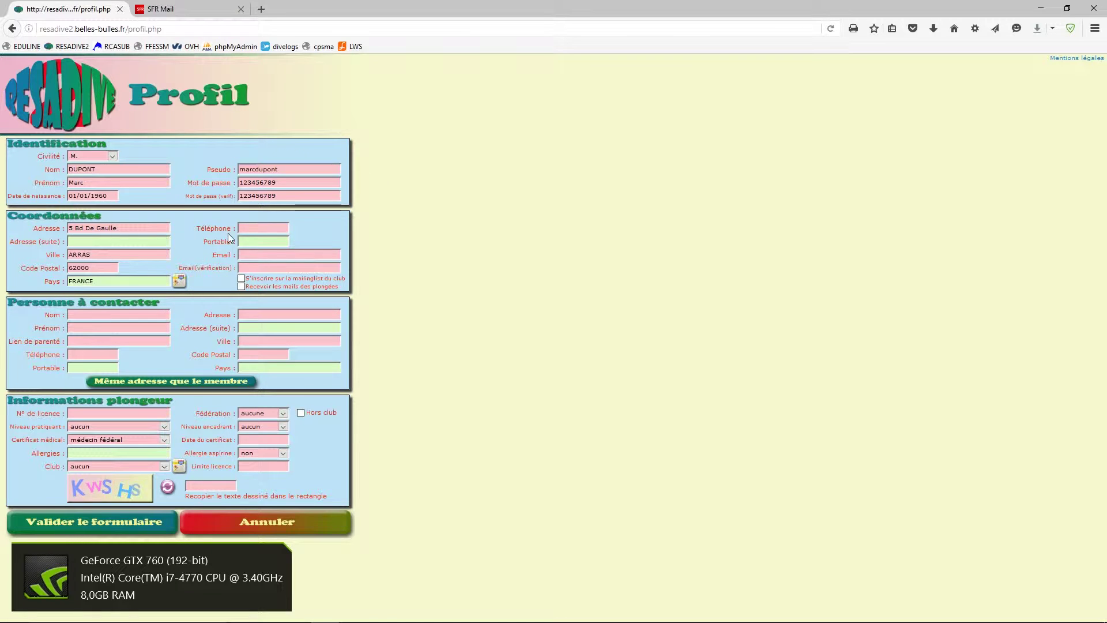
{"action": "left_click", "coordinate": [248, 228]}
- Enter the member's phone number and the same e-mail address in both e-mail fields
{"action": "type", "text": "0610000000"}
{"action": "left_click", "coordinate": [254, 254]}
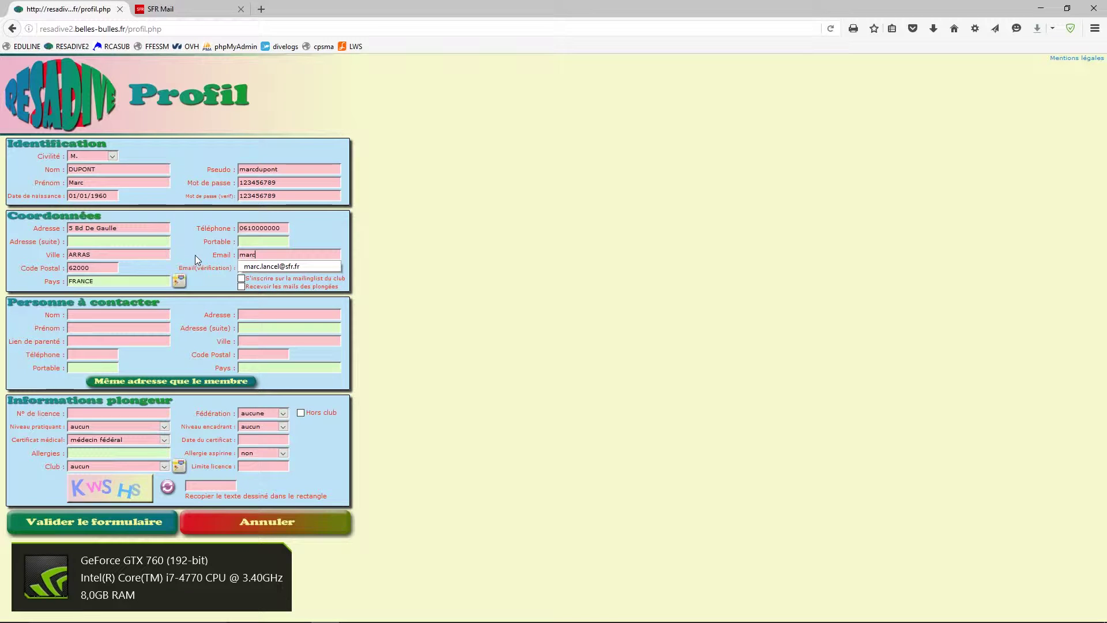
{"action": "left_click", "coordinate": [323, 231]}
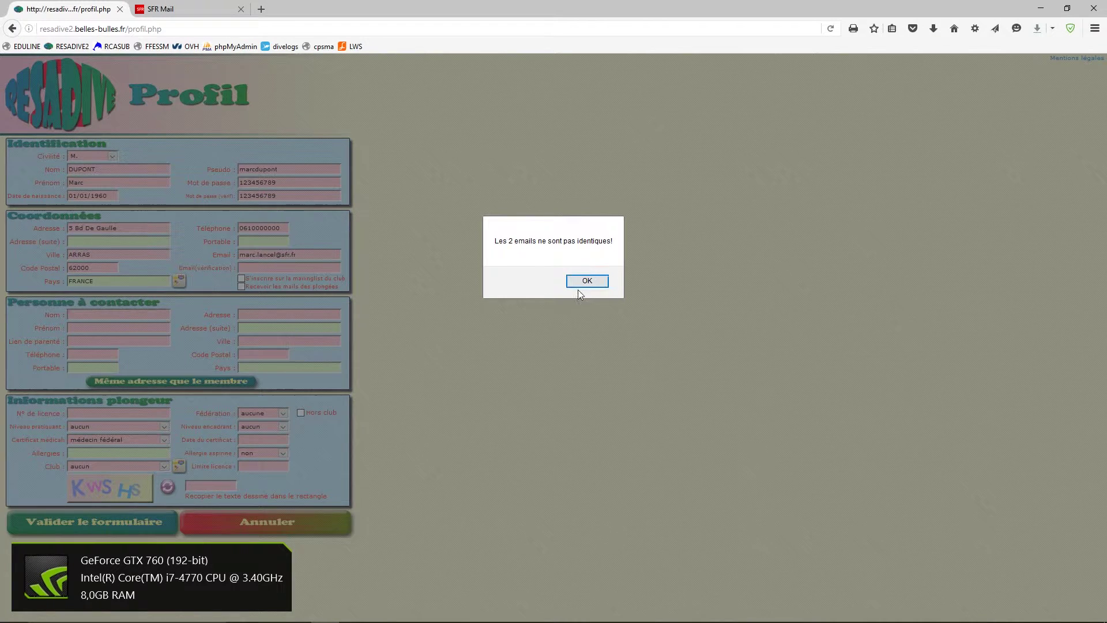
{"action": "left_click", "coordinate": [586, 281]}
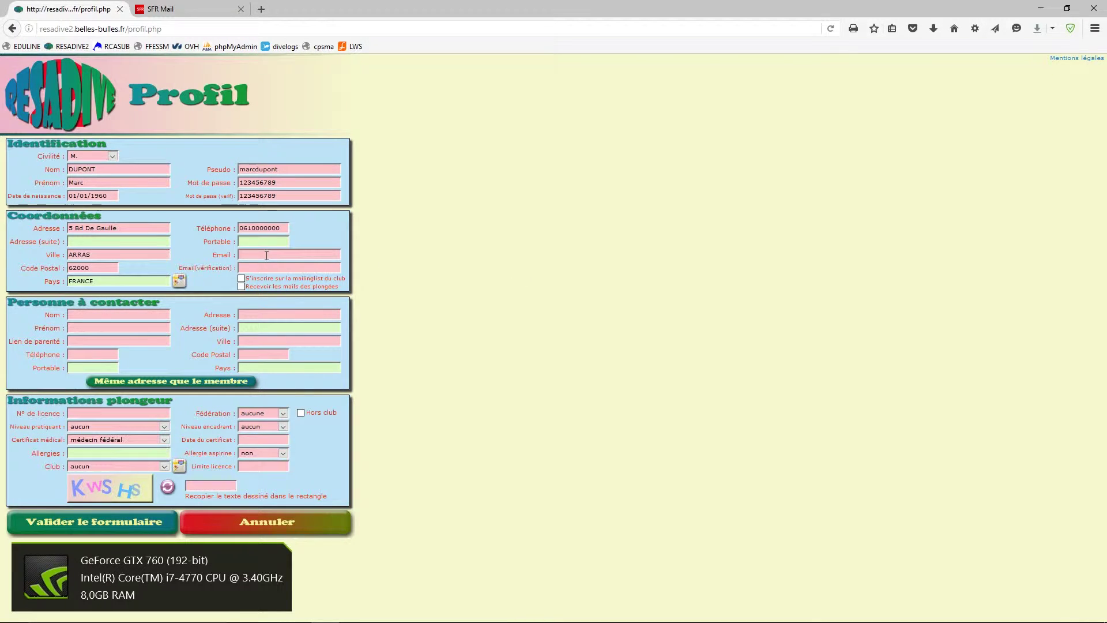
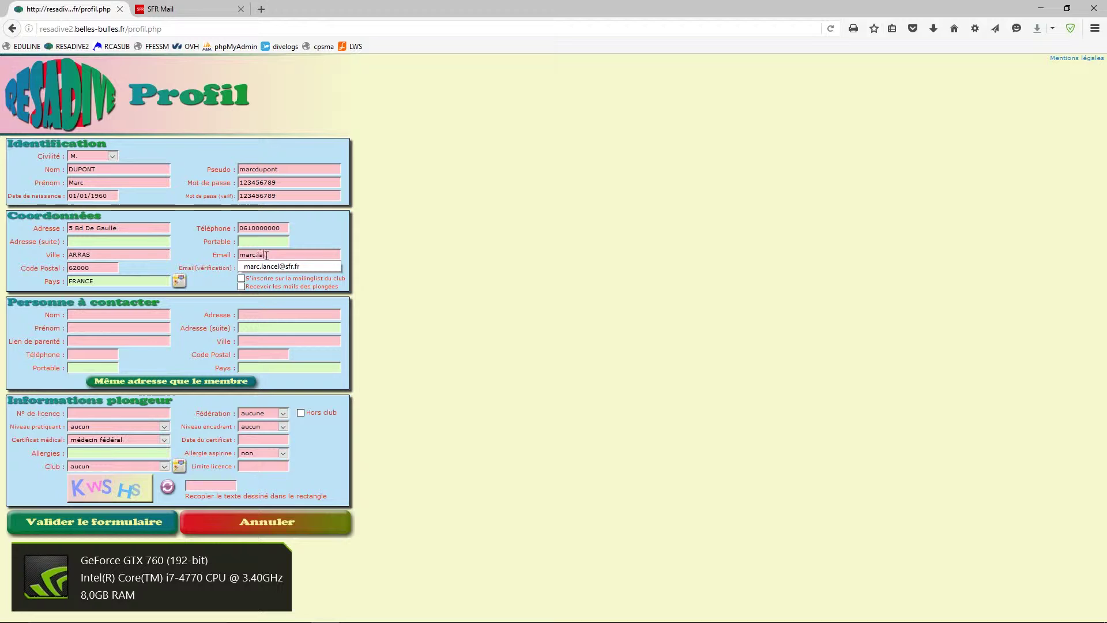
{"action": "key", "text": "Tab"}
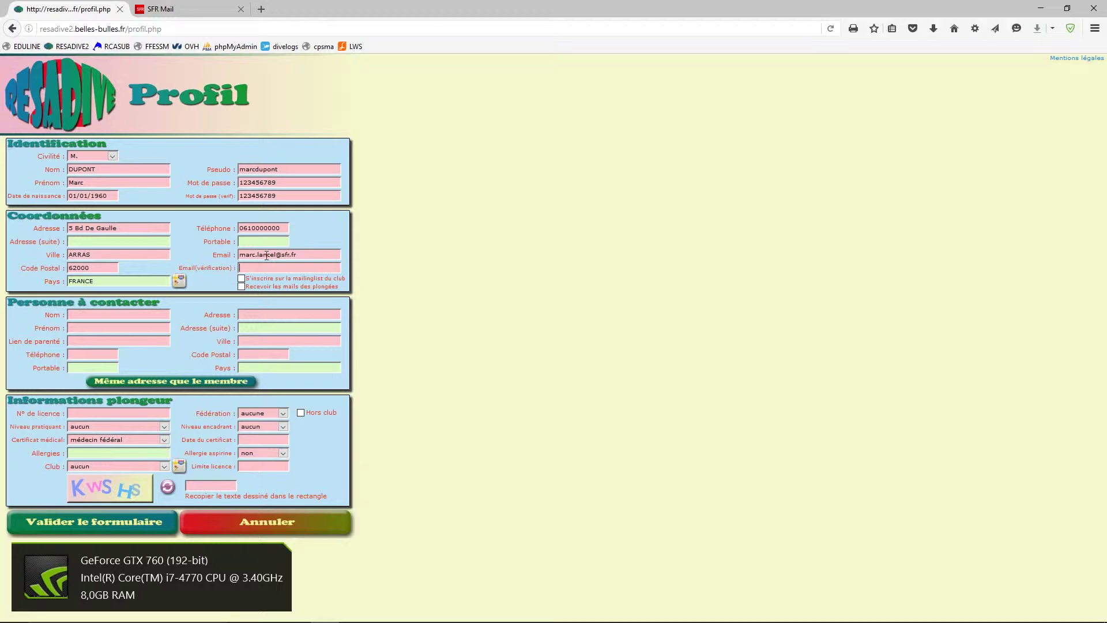
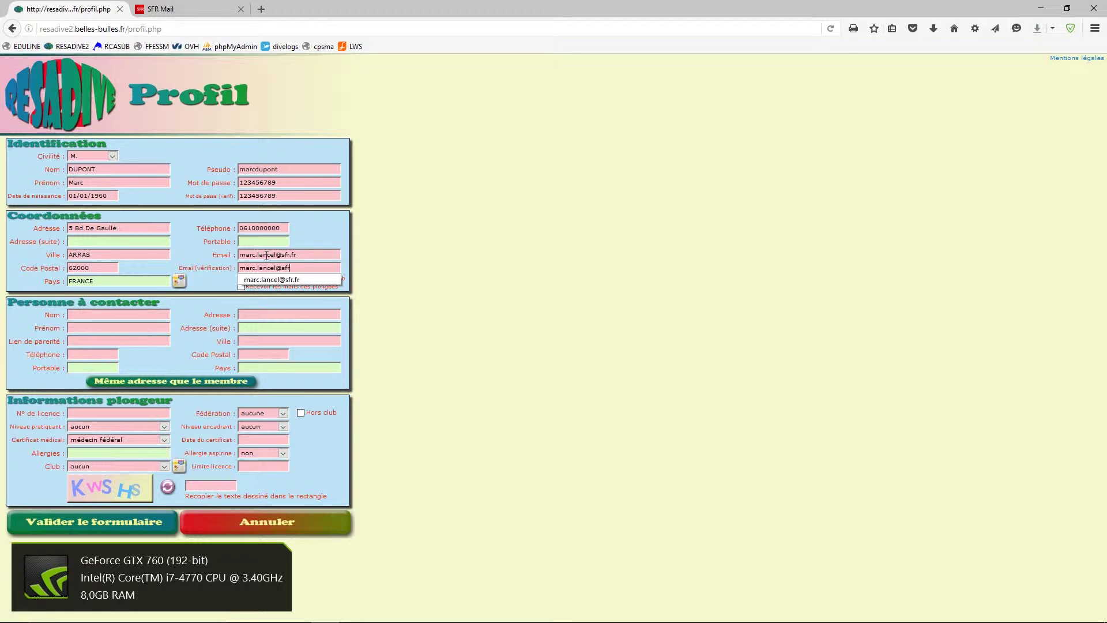
{"action": "left_click", "coordinate": [209, 247]}
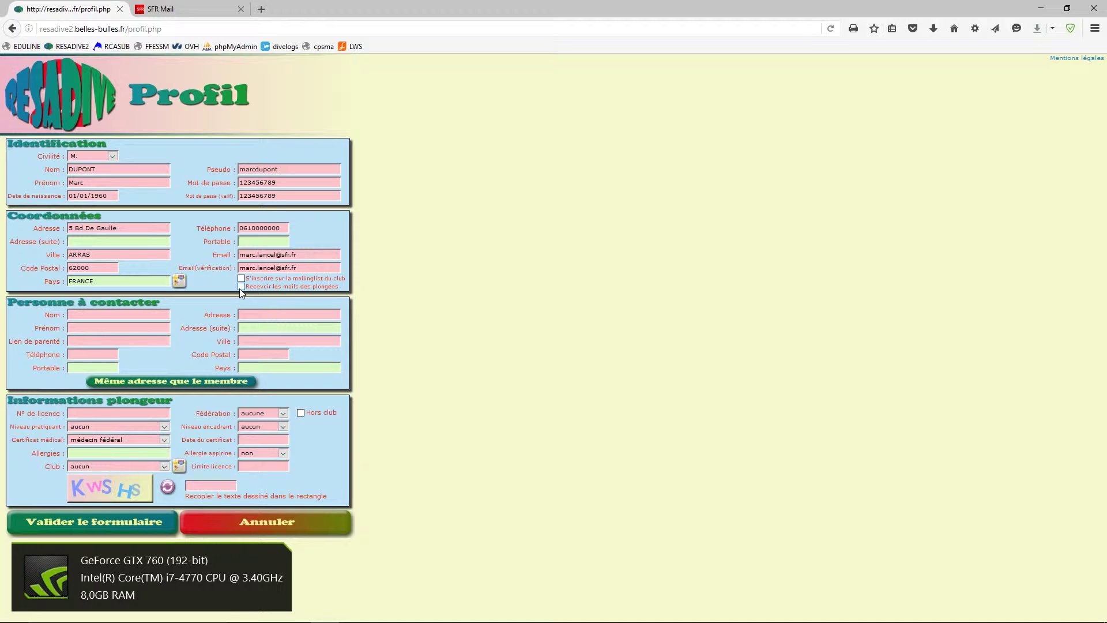
- Add the spouse (épouse) as contact person with name and phone, copying the member's address
{"action": "left_click", "coordinate": [127, 314]}
{"action": "type", "text": "DUPONT"}
{"action": "key", "text": "Tab"}
{"action": "type", "text": "Mar"}
{"action": "key", "text": "Tab"}
{"action": "type", "text": "é"}
{"action": "type", "text": "pouse"}
{"action": "type", "text": "0611"}
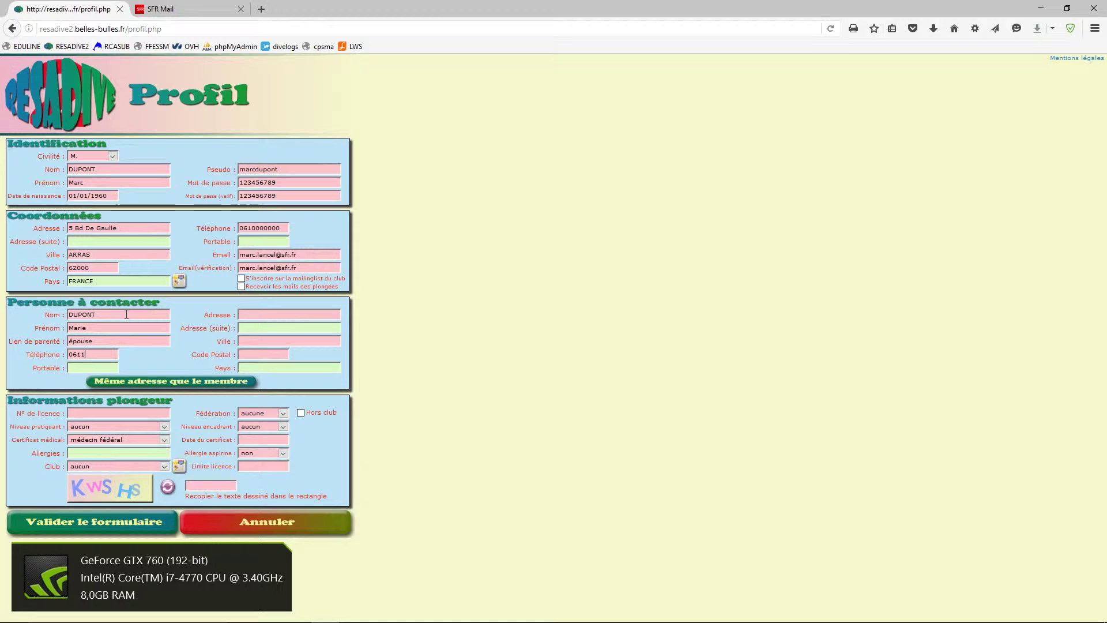
{"action": "type", "text": "000000"}
{"action": "left_click_drag", "start_coordinate": [307, 255], "coordinate": [132, 221]}
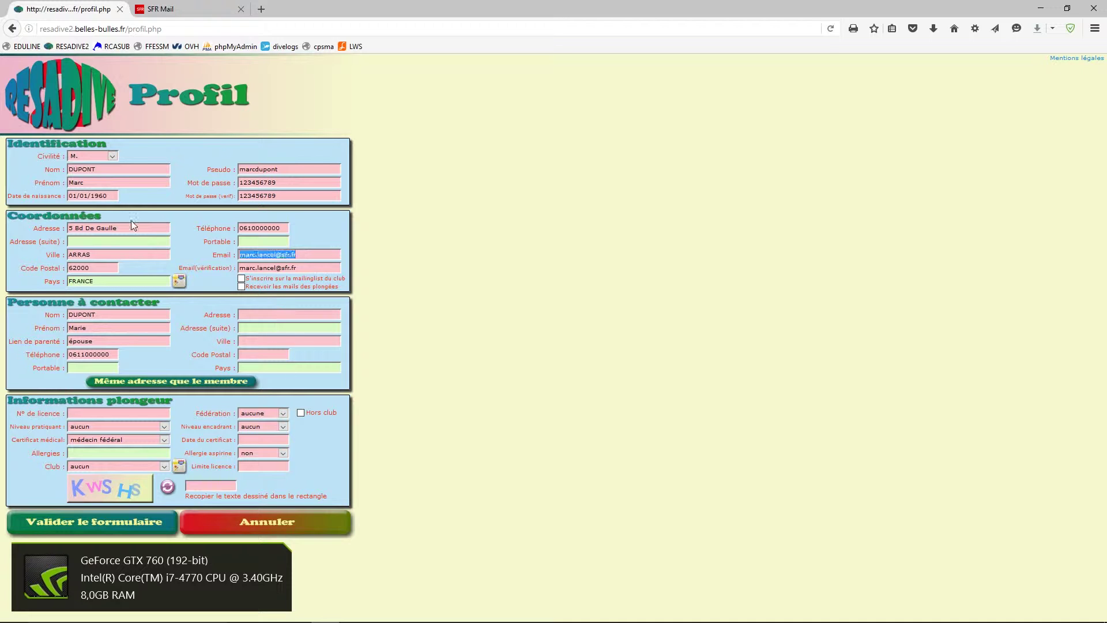
{"action": "left_click", "coordinate": [147, 382]}
- Enter the diver's licence number and choose FFESSM as the federation
{"action": "left_click", "coordinate": [84, 413]}
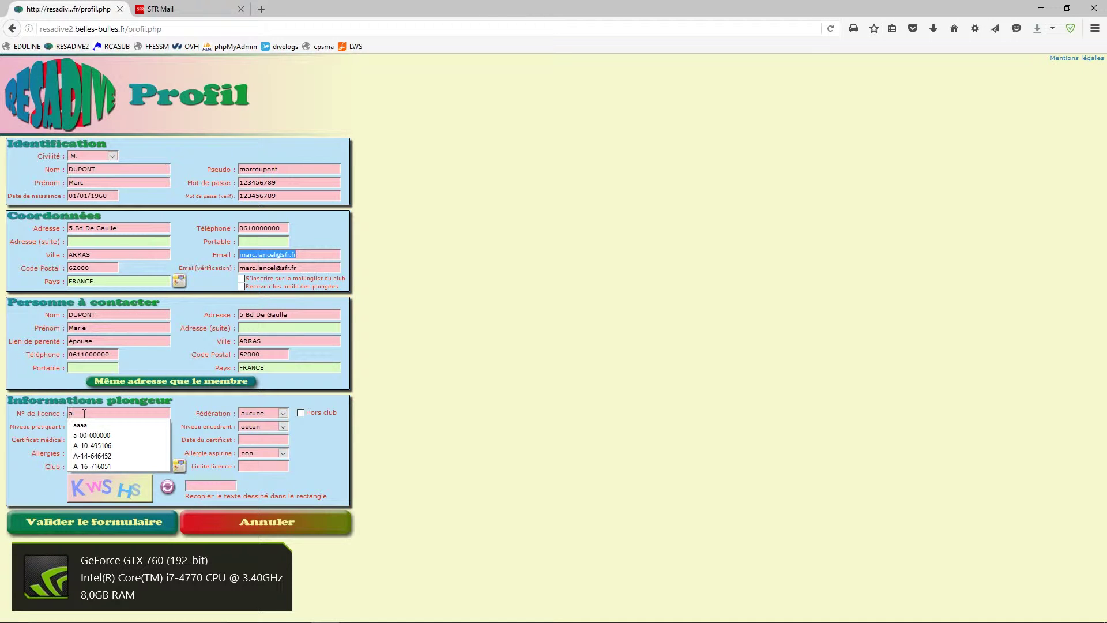
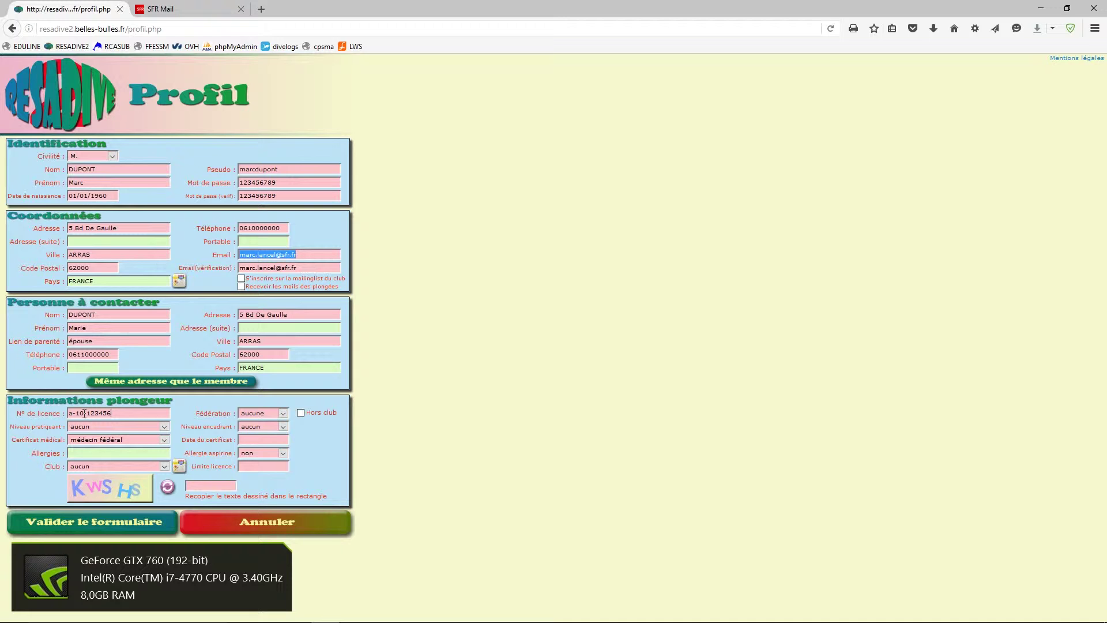
{"action": "left_click", "coordinate": [283, 414]}
{"action": "left_click", "coordinate": [254, 432]}
{"action": "left_click", "coordinate": [165, 427]}
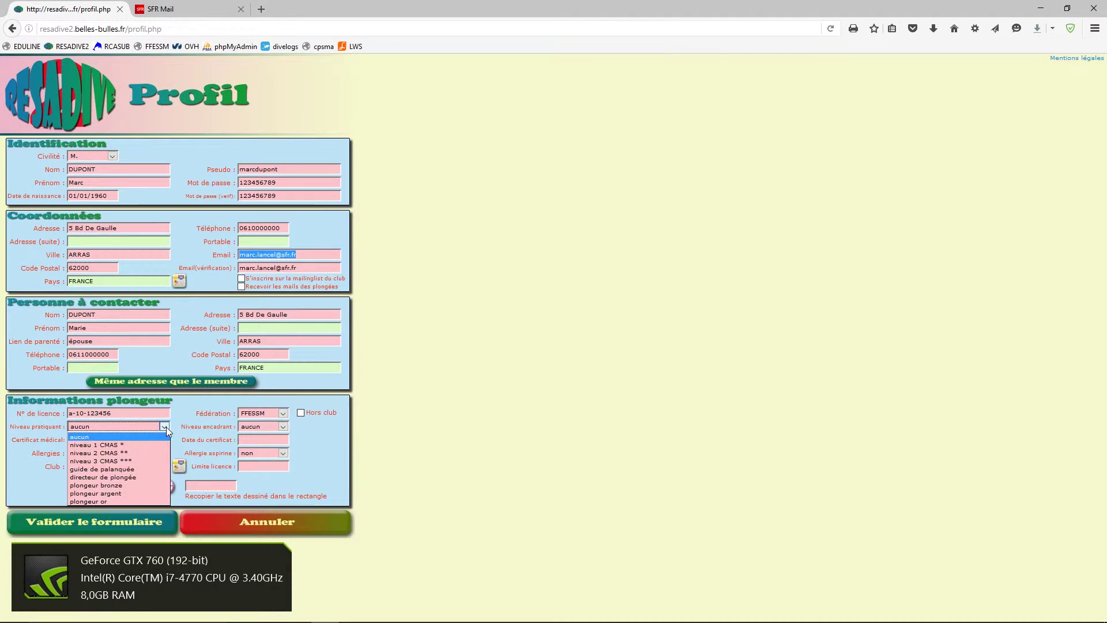
- Set level directeur de plongée, E2, and a médecin de ville certificate dated 01/05/2016
{"action": "left_click", "coordinate": [123, 476]}
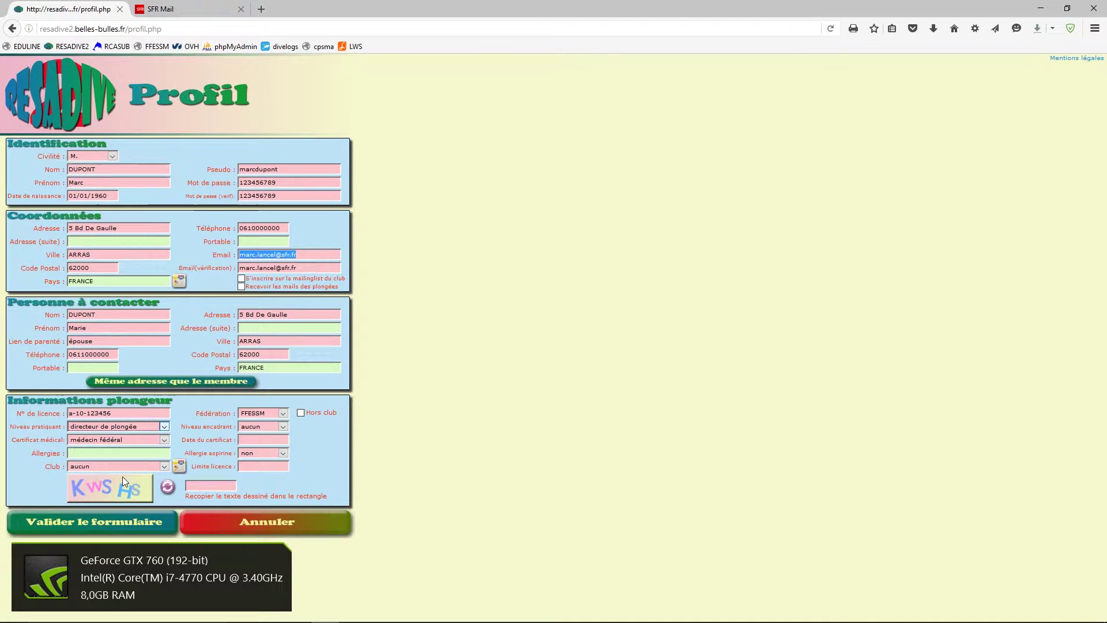
{"action": "left_click", "coordinate": [282, 426]}
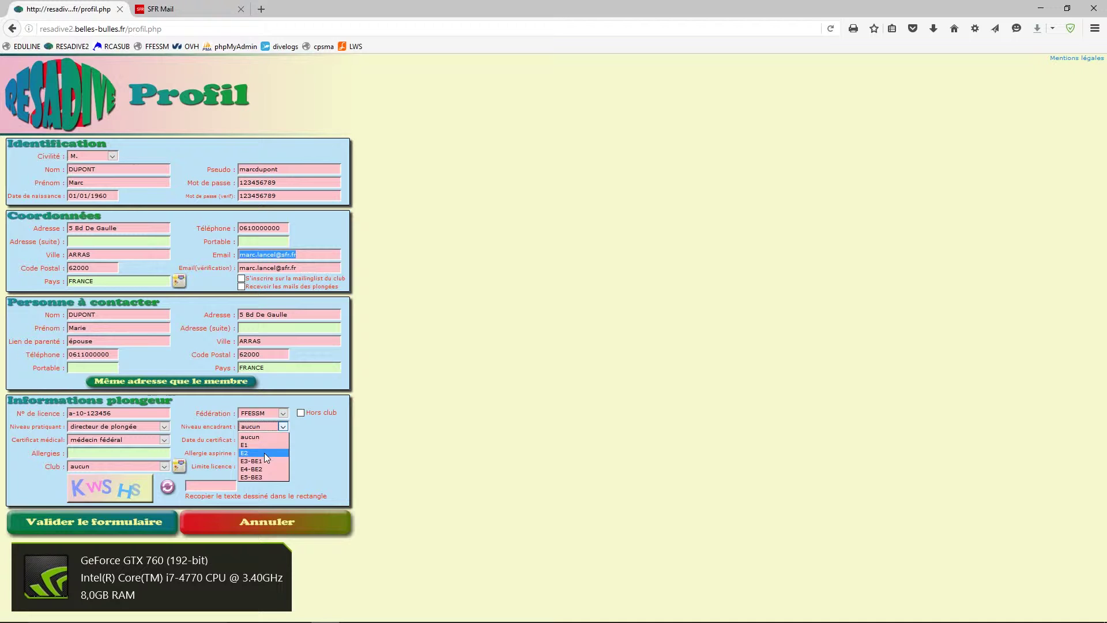
{"action": "left_click", "coordinate": [164, 441]}
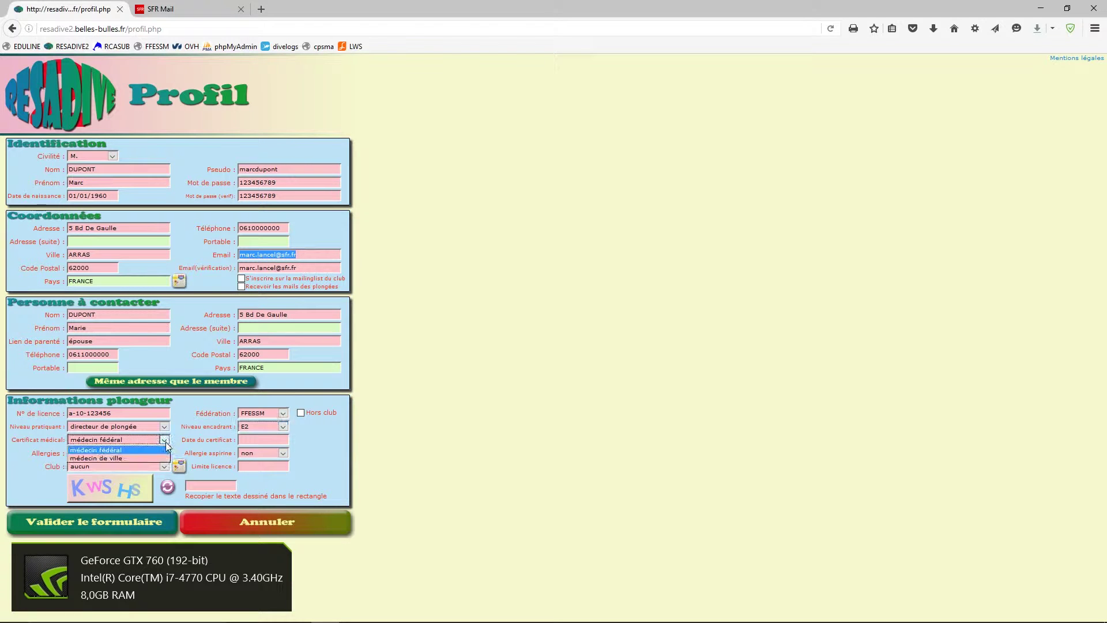
{"action": "left_click", "coordinate": [108, 456]}
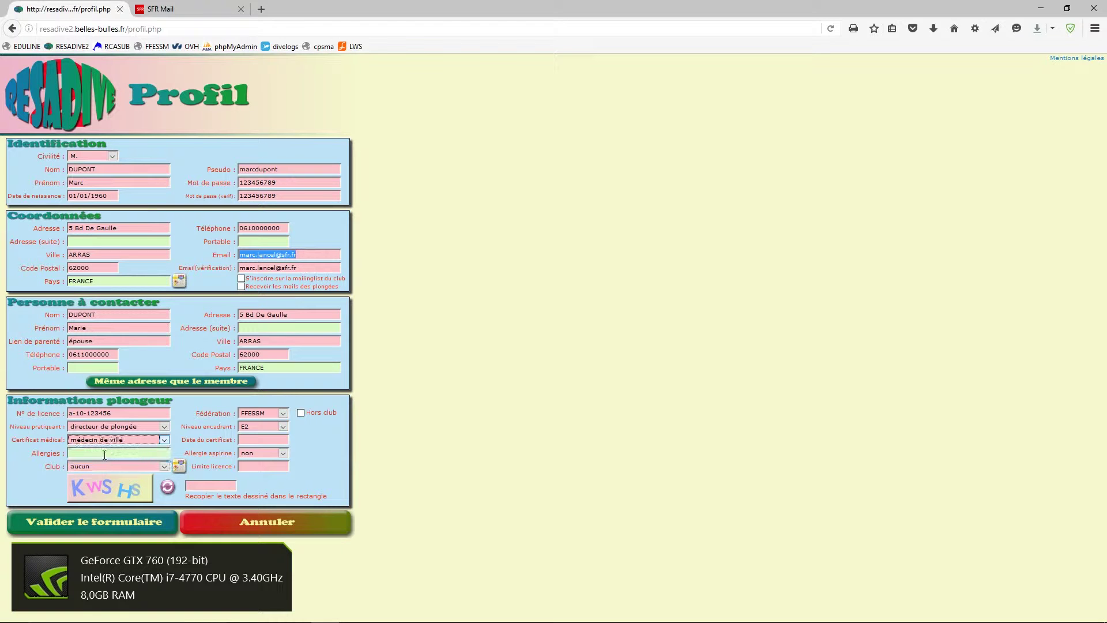
{"action": "left_click", "coordinate": [269, 441]}
{"action": "type", "text": "0"}
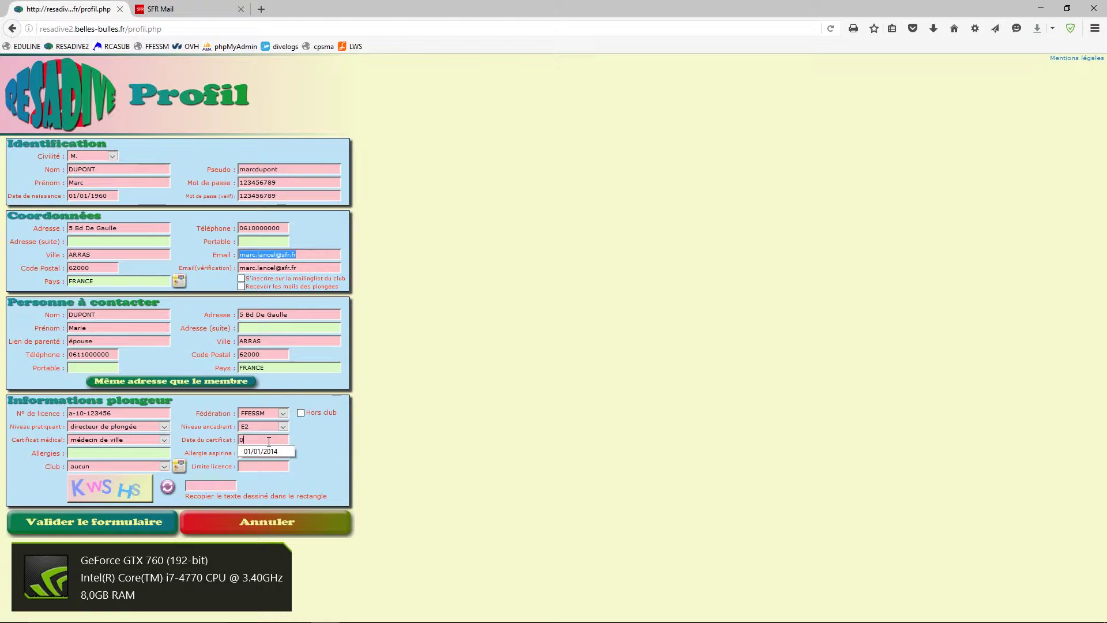
{"action": "type", "text": "1/06/2016"}
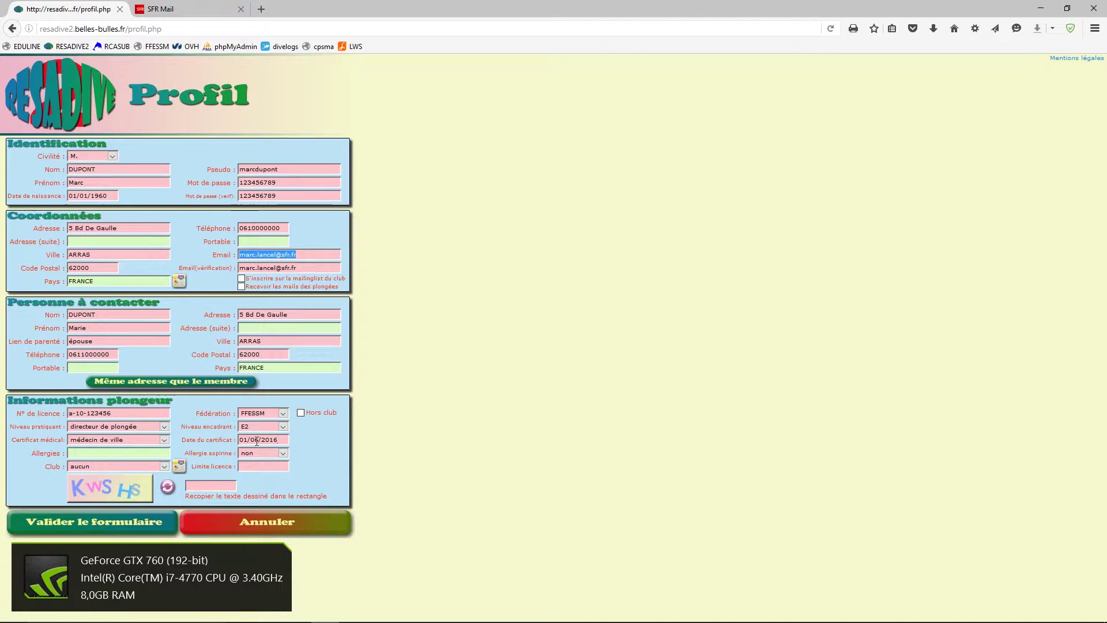
{"action": "left_click_drag", "start_coordinate": [255, 442], "coordinate": [259, 442]}
{"action": "type", "text": "5"}
- Record a pollen allergy and set Allergie aspirine to oui
{"action": "type", "text": "pollen"}
{"action": "left_click", "coordinate": [287, 451]}
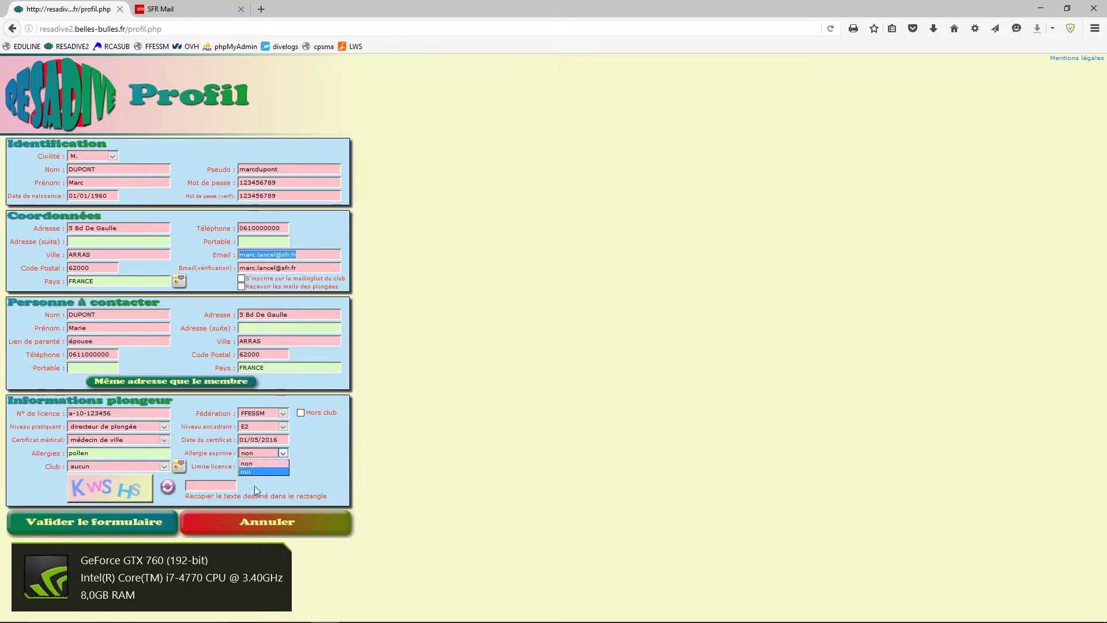
{"action": "left_click", "coordinate": [252, 471]}
{"action": "left_click", "coordinate": [166, 467]}
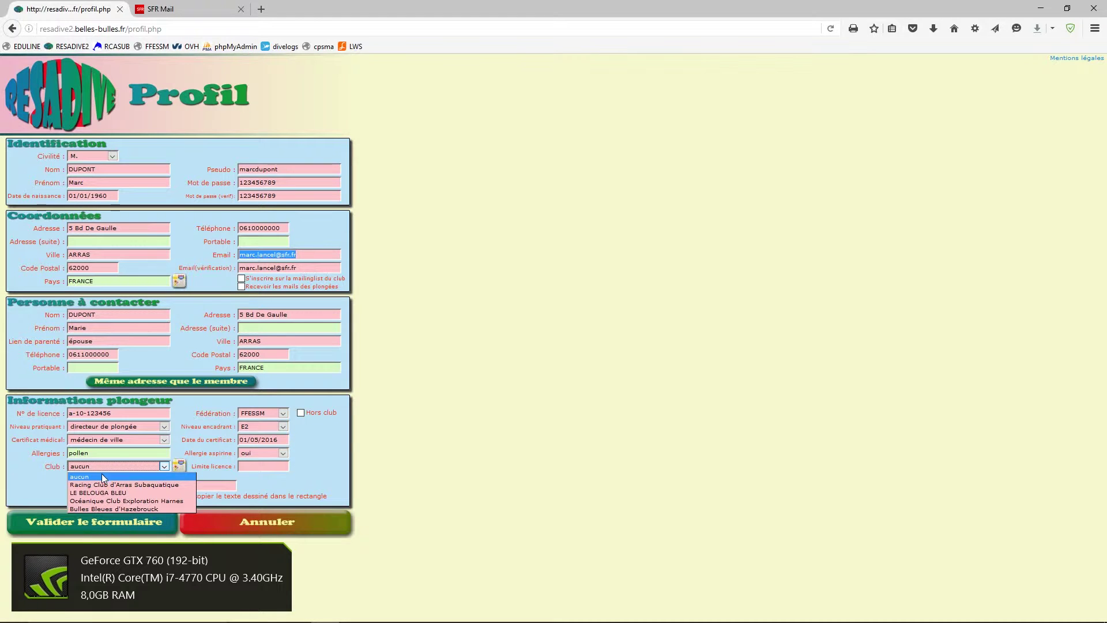
{"action": "left_click", "coordinate": [178, 442]}
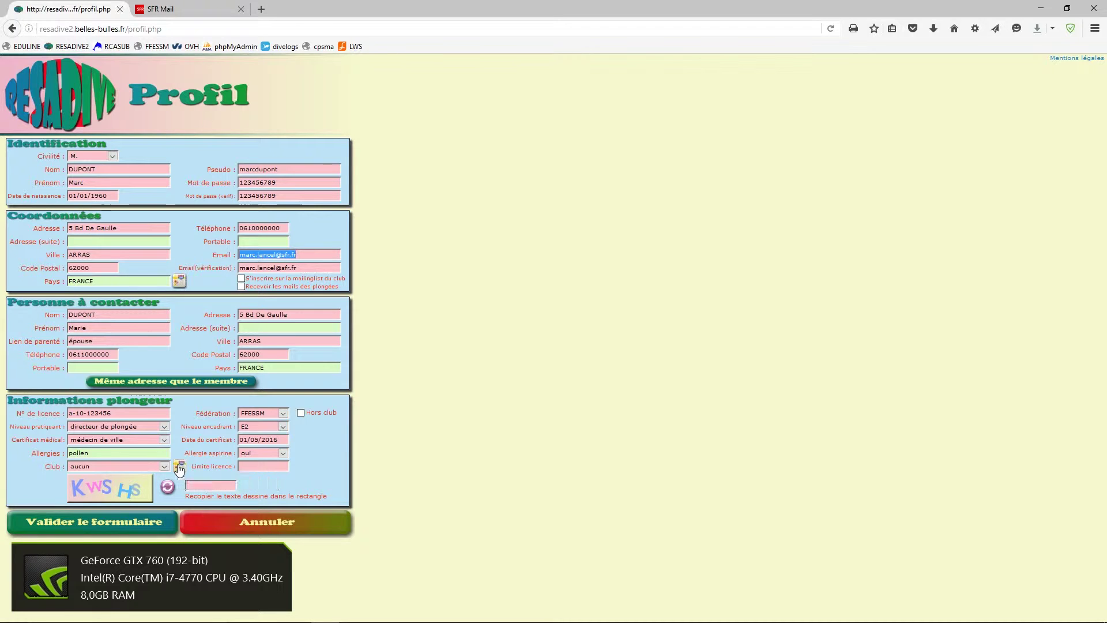
- Browse nearby diving clubs on the club map, then close it
{"action": "left_click", "coordinate": [179, 467]}
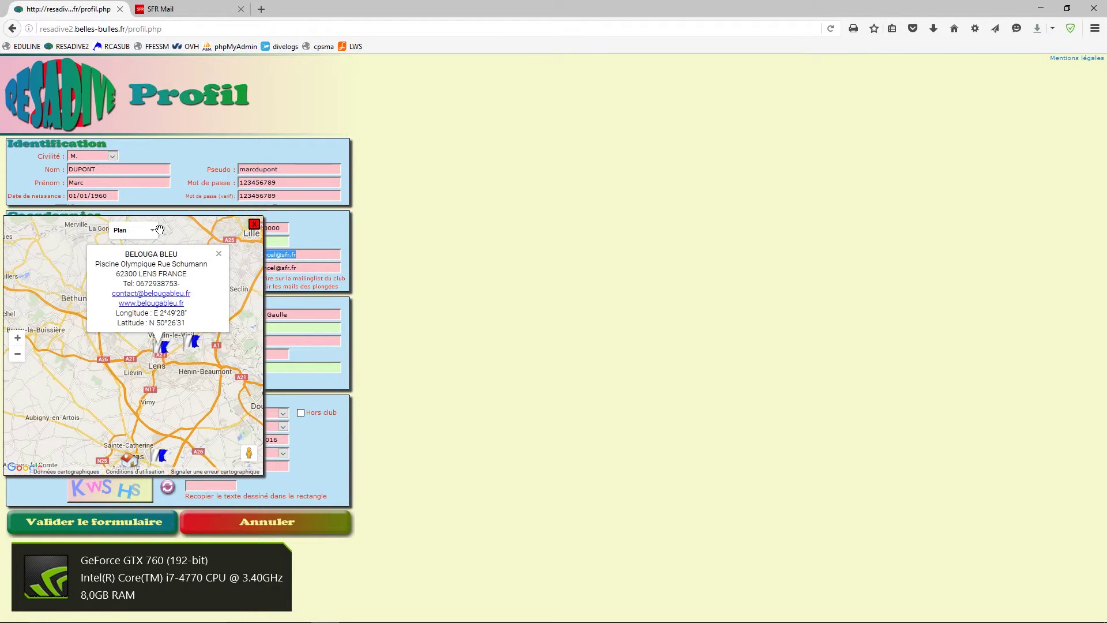
{"action": "left_click", "coordinate": [162, 458]}
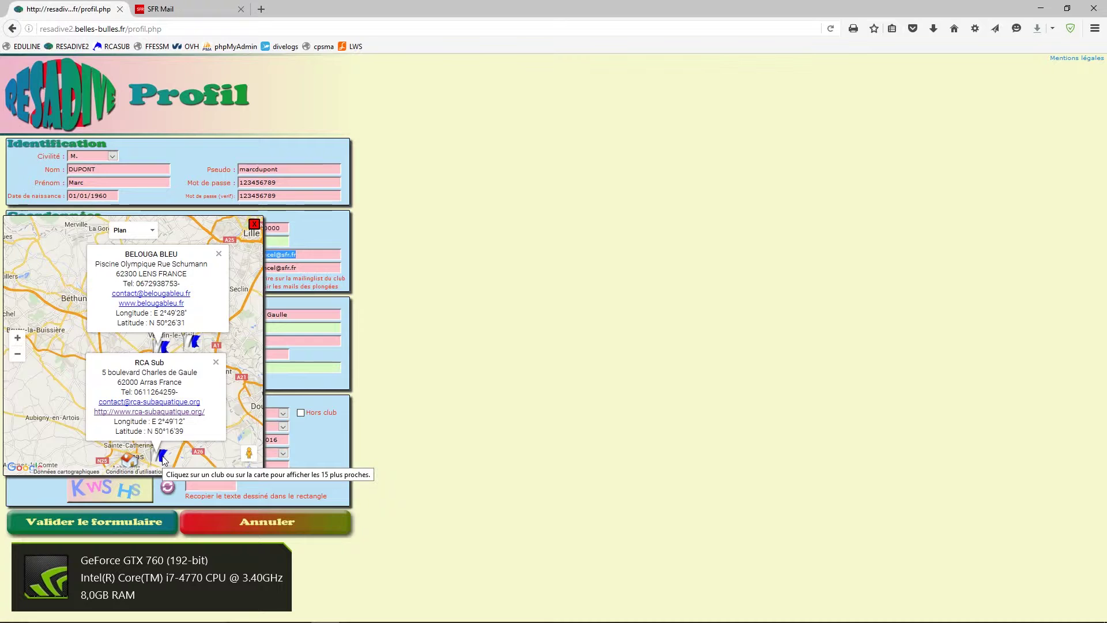
{"action": "left_click", "coordinate": [194, 342]}
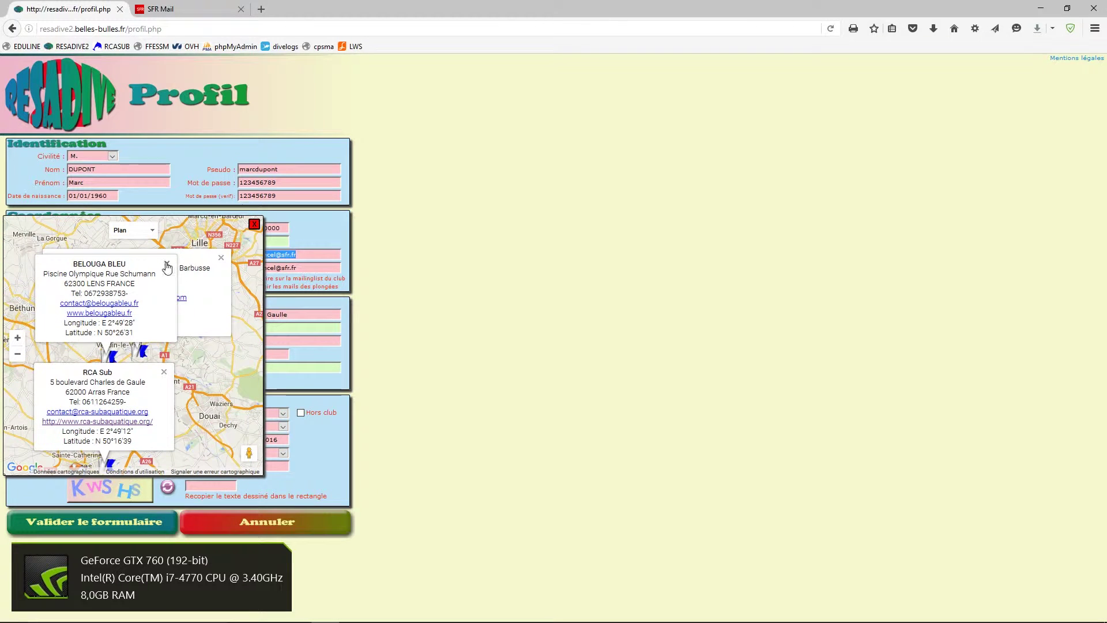
{"action": "left_click", "coordinate": [166, 265]}
{"action": "left_click", "coordinate": [221, 257]}
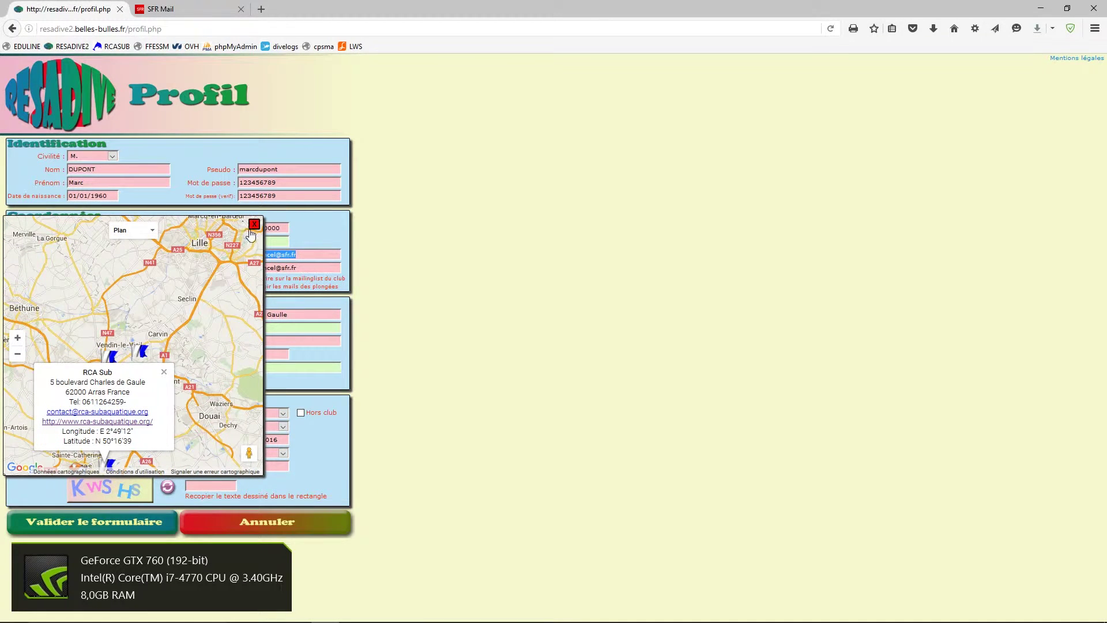
{"action": "left_click", "coordinate": [254, 225]}
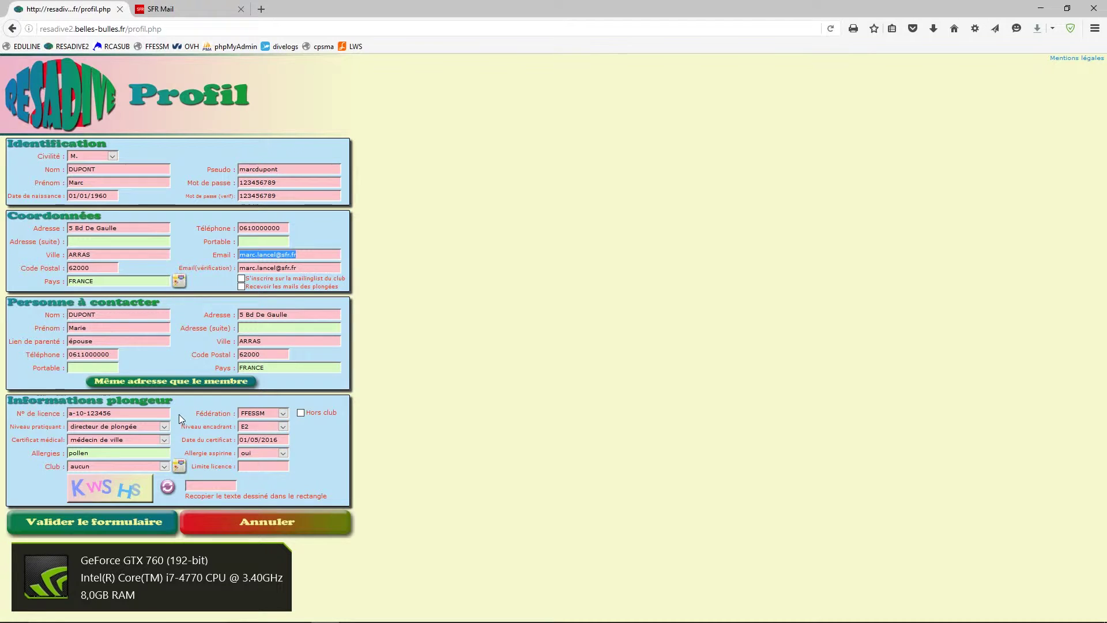
- Choose Racing Club d'Arras Subaquatique and set the licence limit date to 31/12/2016
{"action": "left_click", "coordinate": [165, 468]}
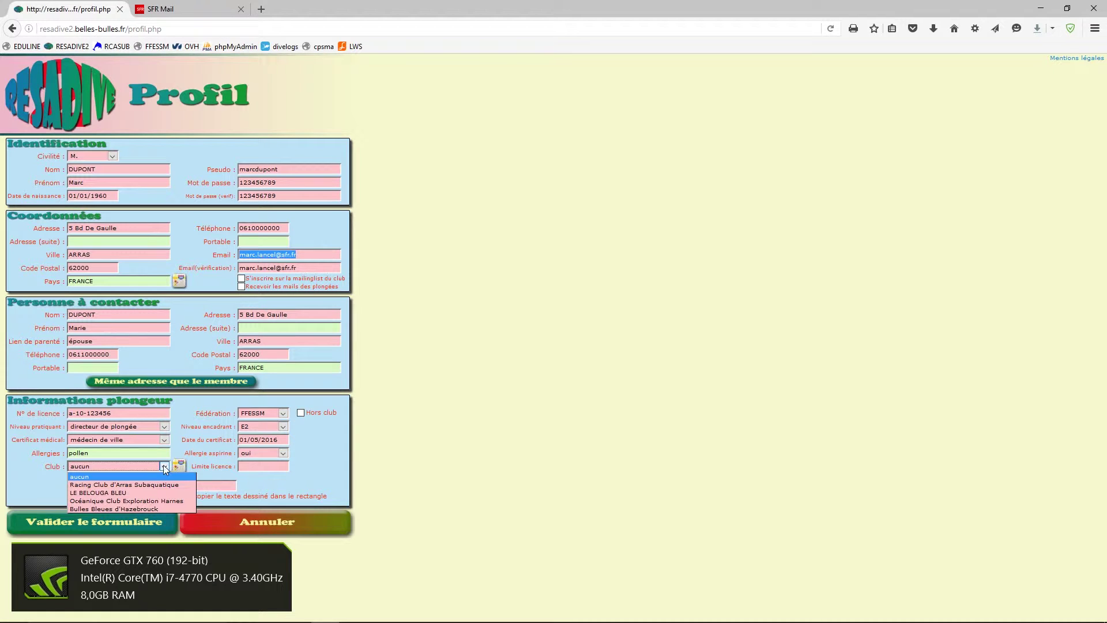
{"action": "left_click", "coordinate": [147, 486]}
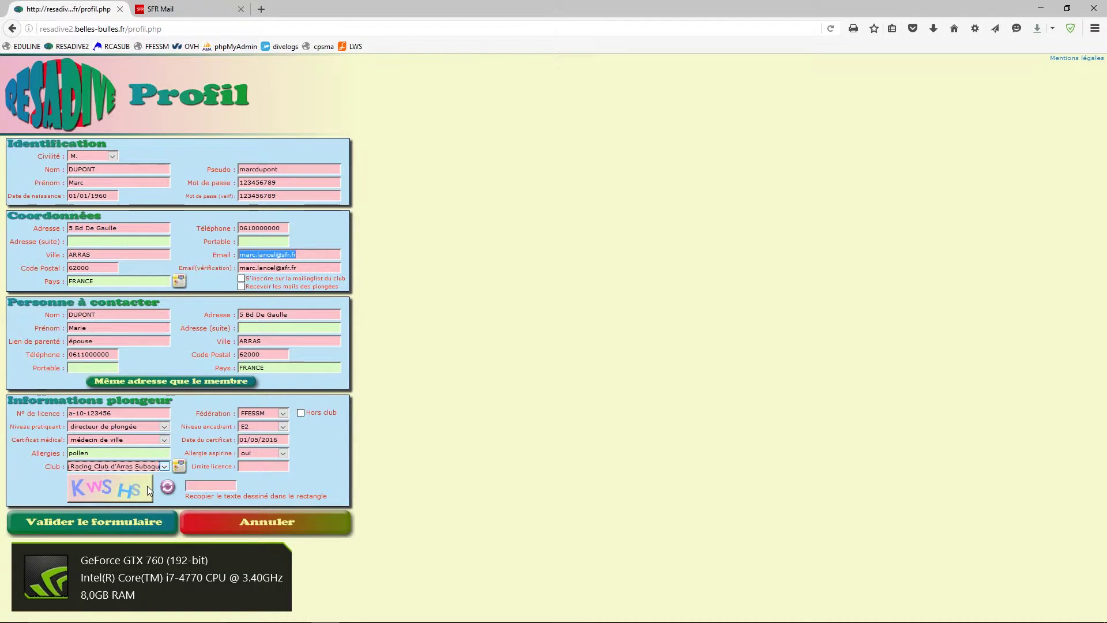
{"action": "left_click", "coordinate": [253, 466]}
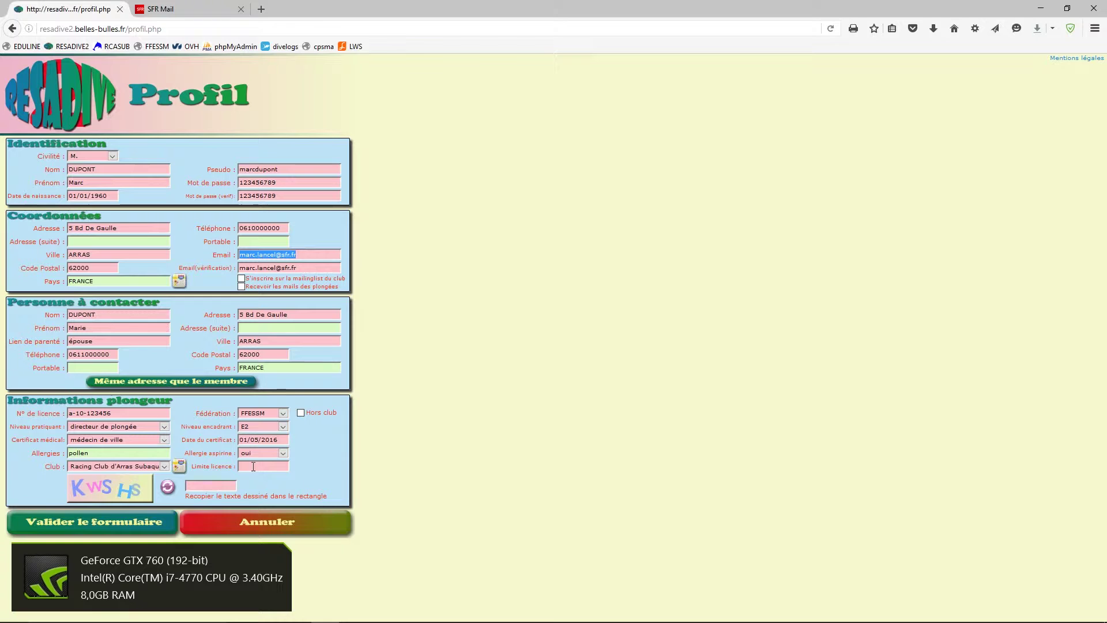
{"action": "type", "text": "31/"}
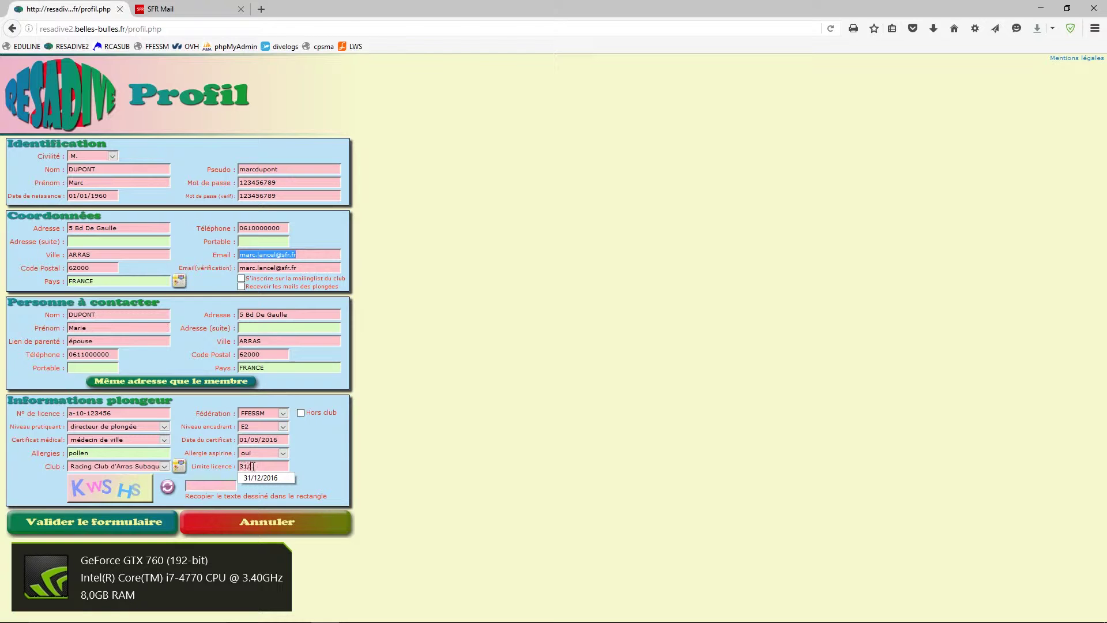
{"action": "type", "text": "12/2016"}
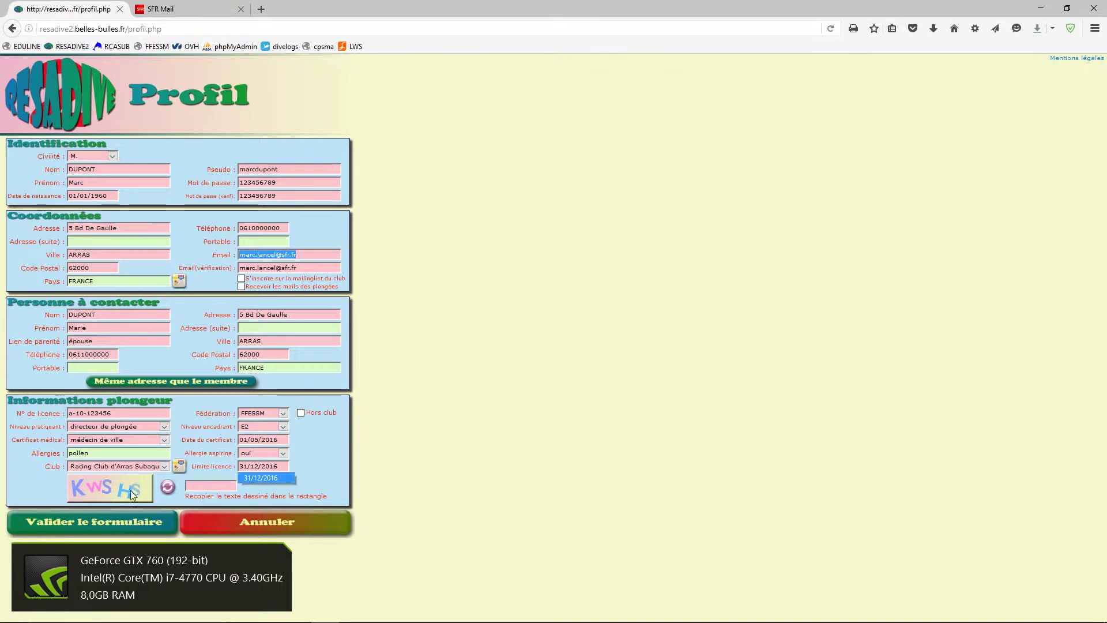
- Refresh the captcha until legible, enter its text, and submit the profile form
{"action": "left_click", "coordinate": [167, 488]}
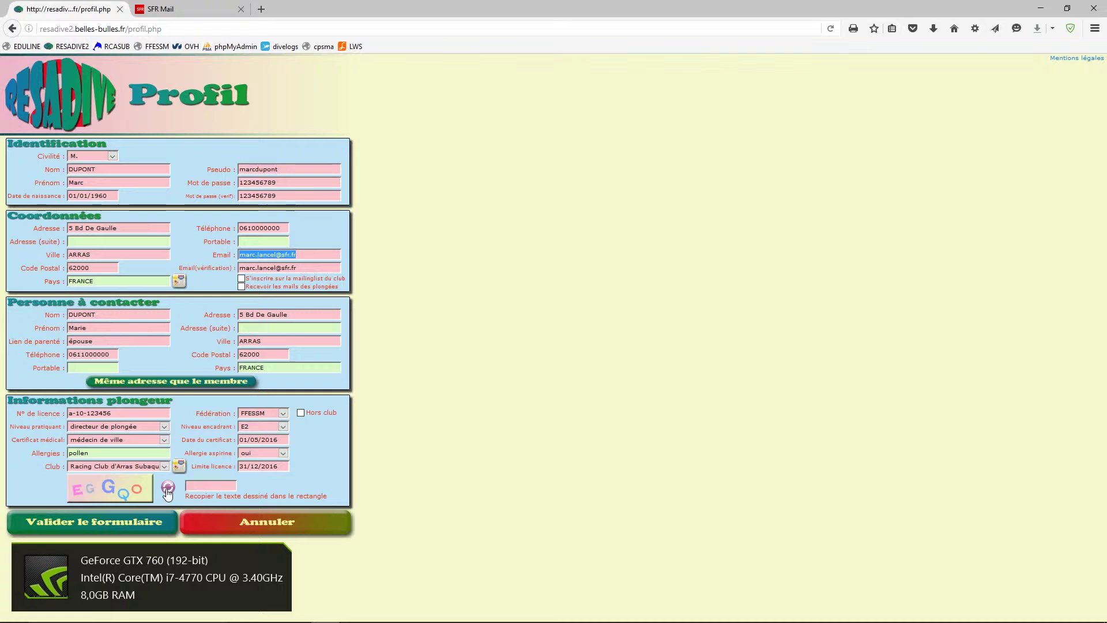
{"action": "left_click", "coordinate": [168, 489]}
{"action": "left_click", "coordinate": [168, 489]}
{"action": "left_click", "coordinate": [195, 485]}
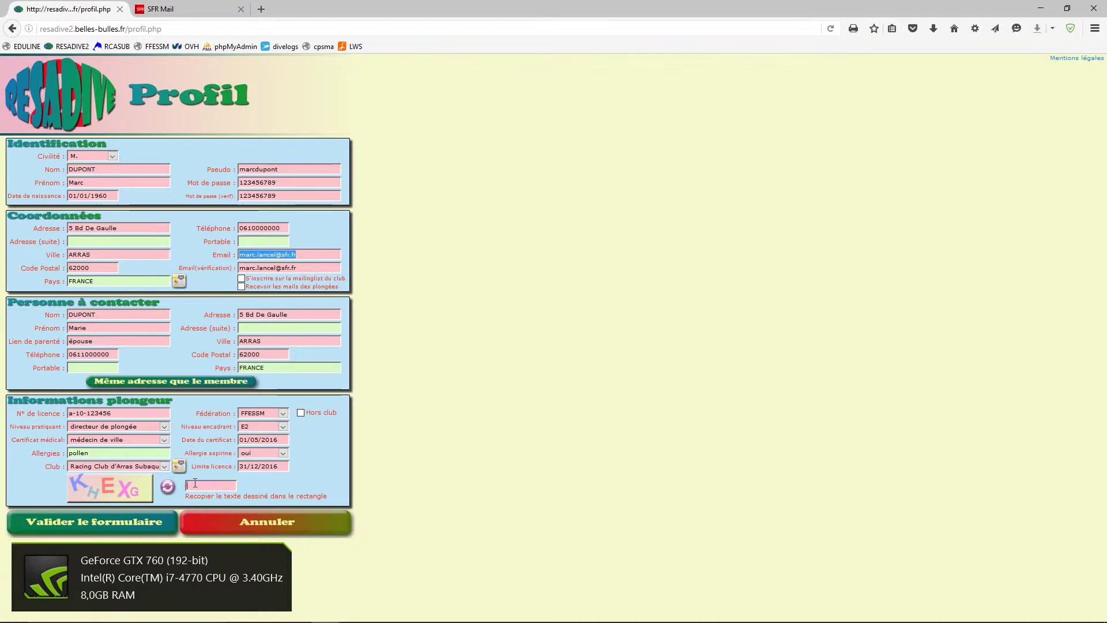
{"action": "type", "text": "kh"}
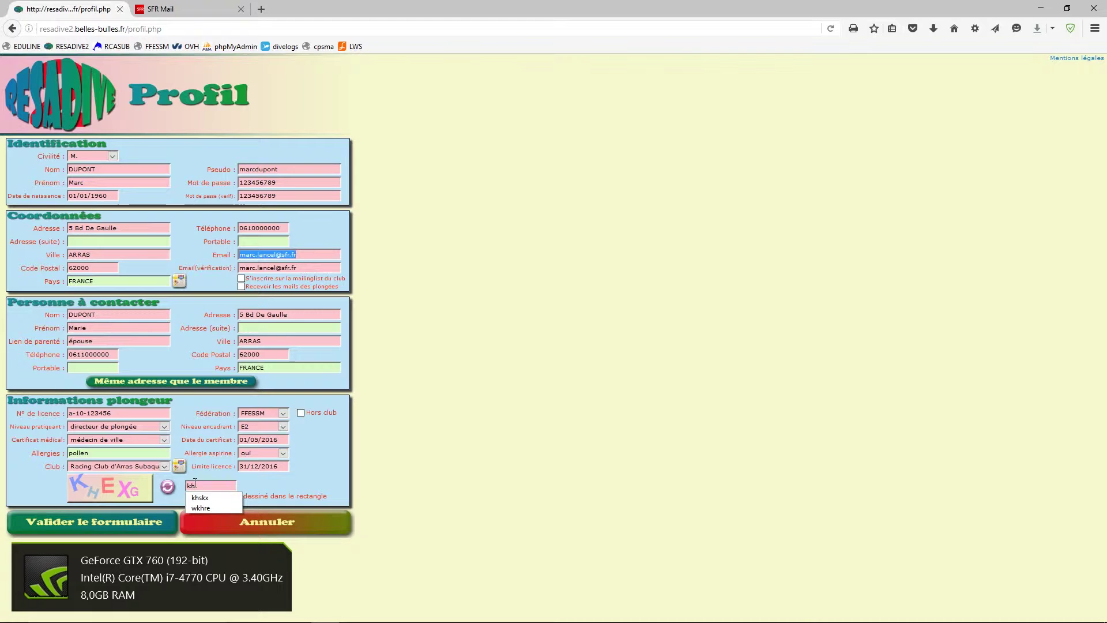
{"action": "type", "text": "exg"}
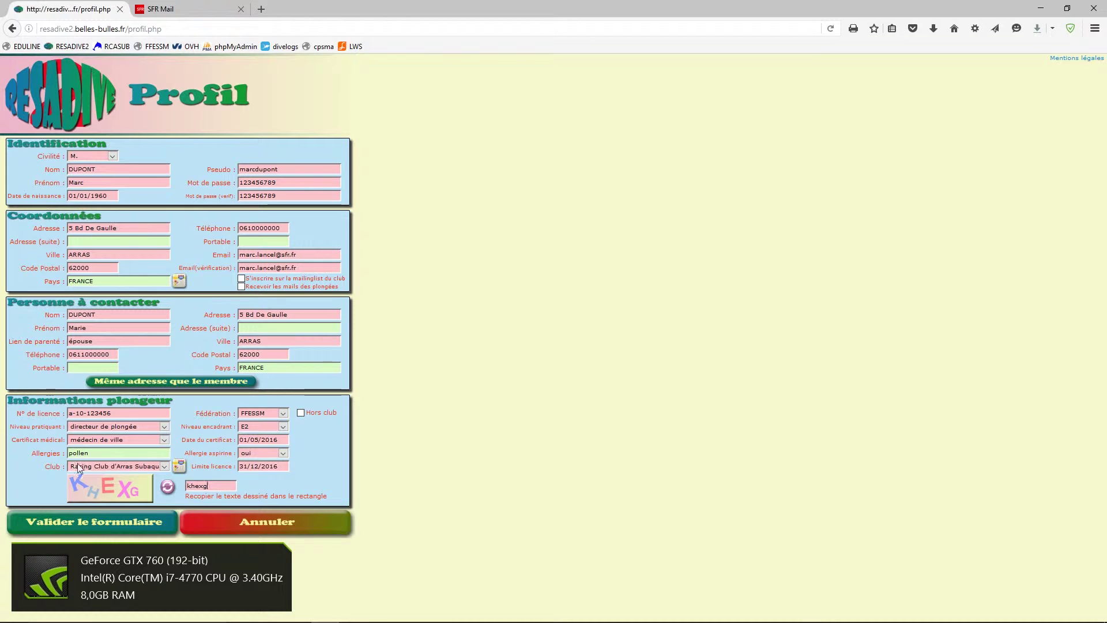
{"action": "left_click", "coordinate": [99, 529]}
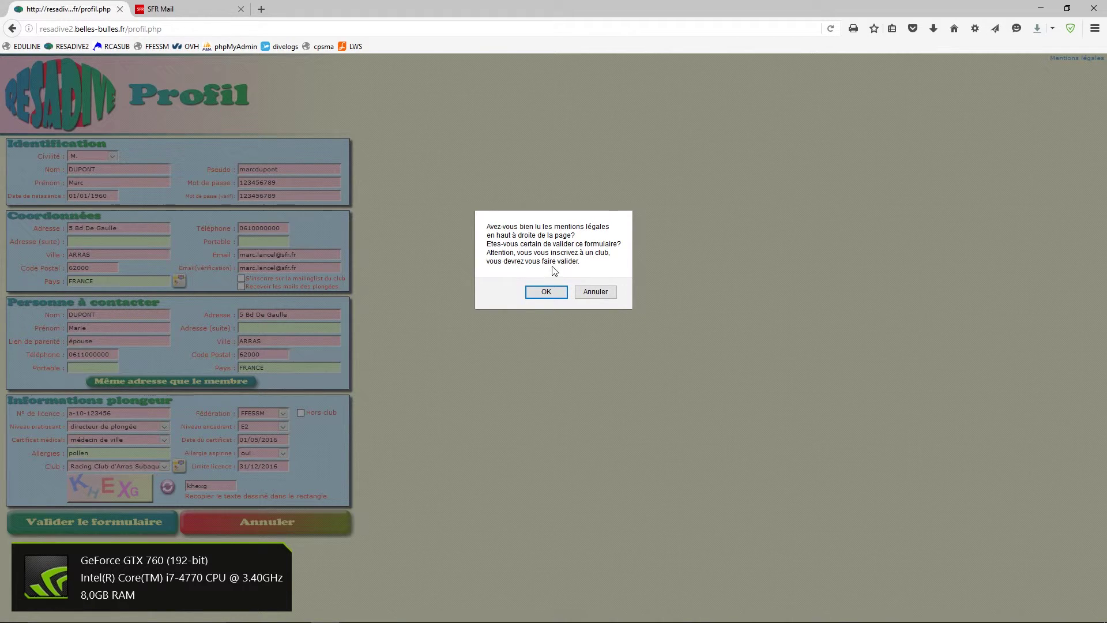
- Cancel the submission, read the Mentions légales page, then close it to return to the profile
{"action": "left_click", "coordinate": [598, 296]}
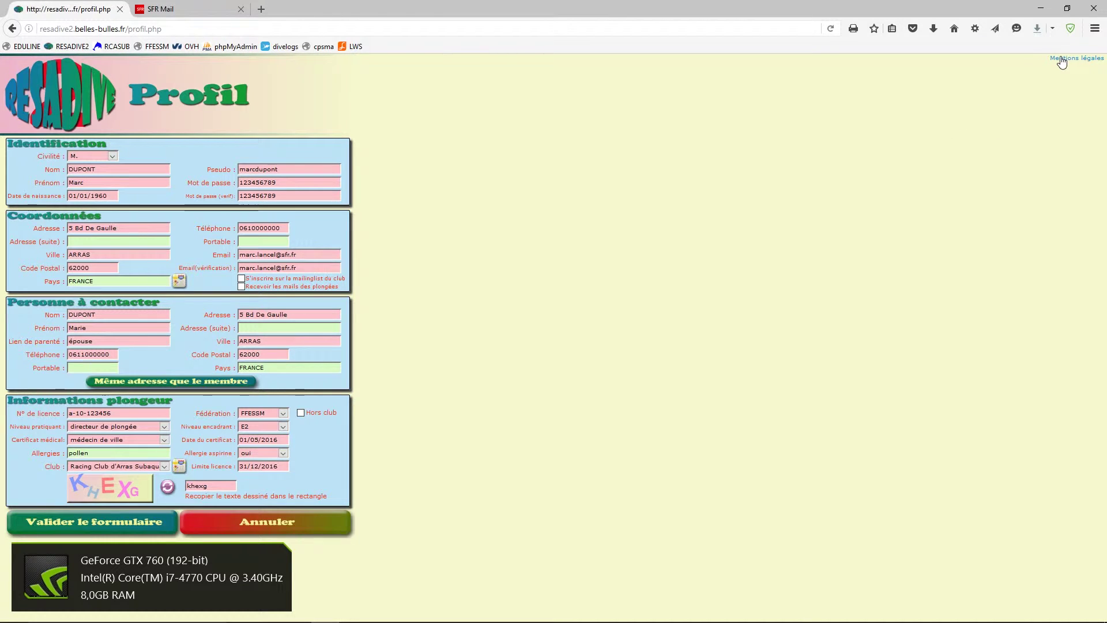
{"action": "left_click", "coordinate": [1063, 59]}
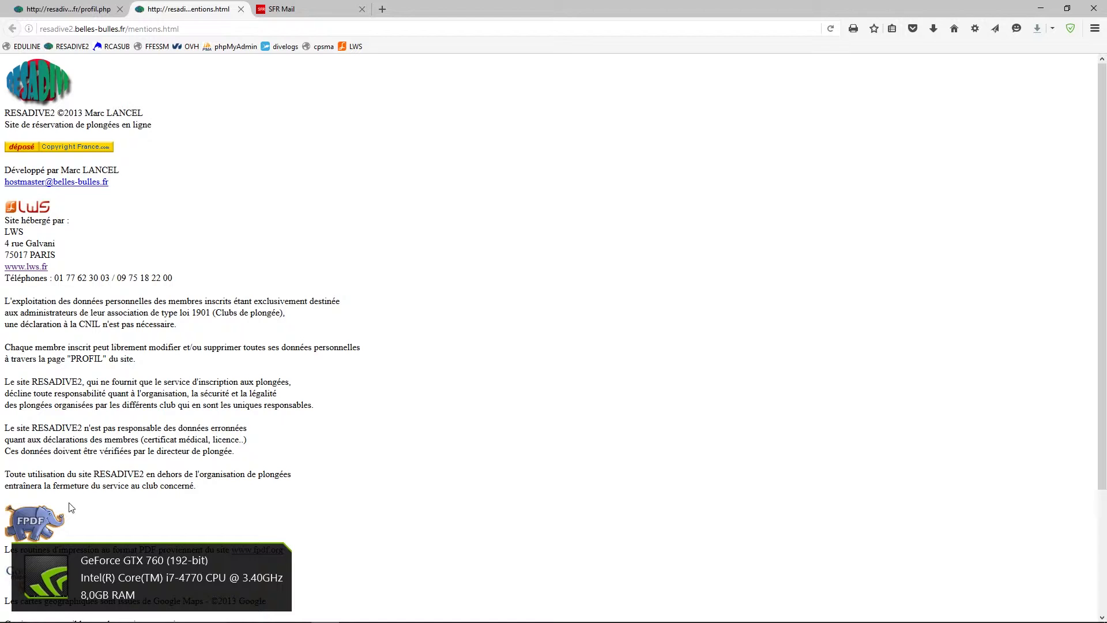
{"action": "scroll", "coordinate": [267, 474], "scroll_direction": "down", "scroll_amount": 5}
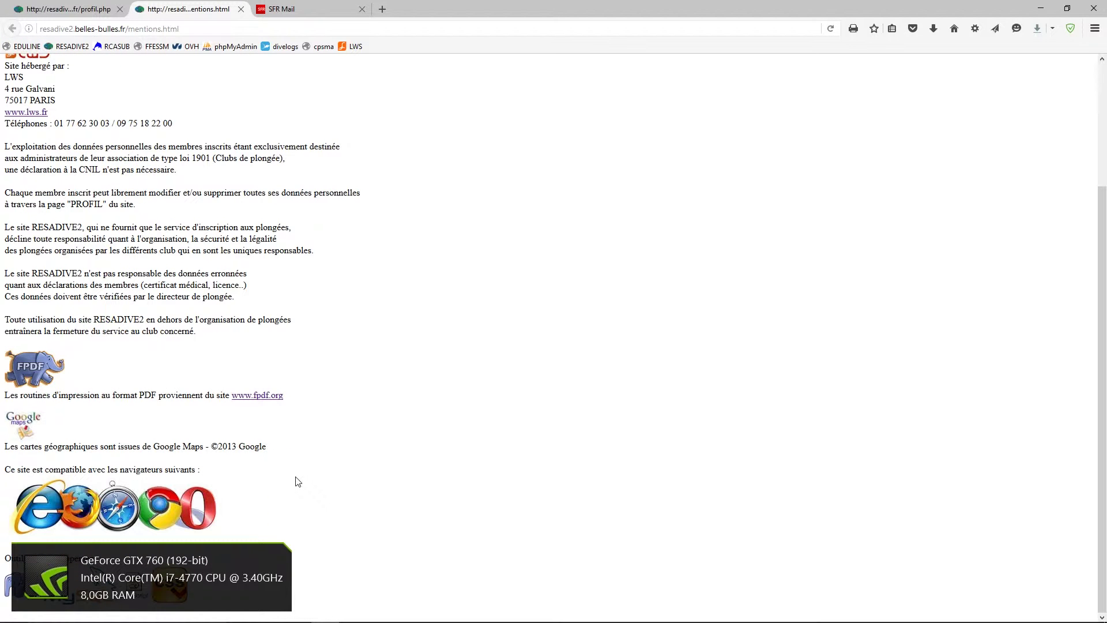
{"action": "scroll", "coordinate": [300, 481], "scroll_direction": "up", "scroll_amount": 5}
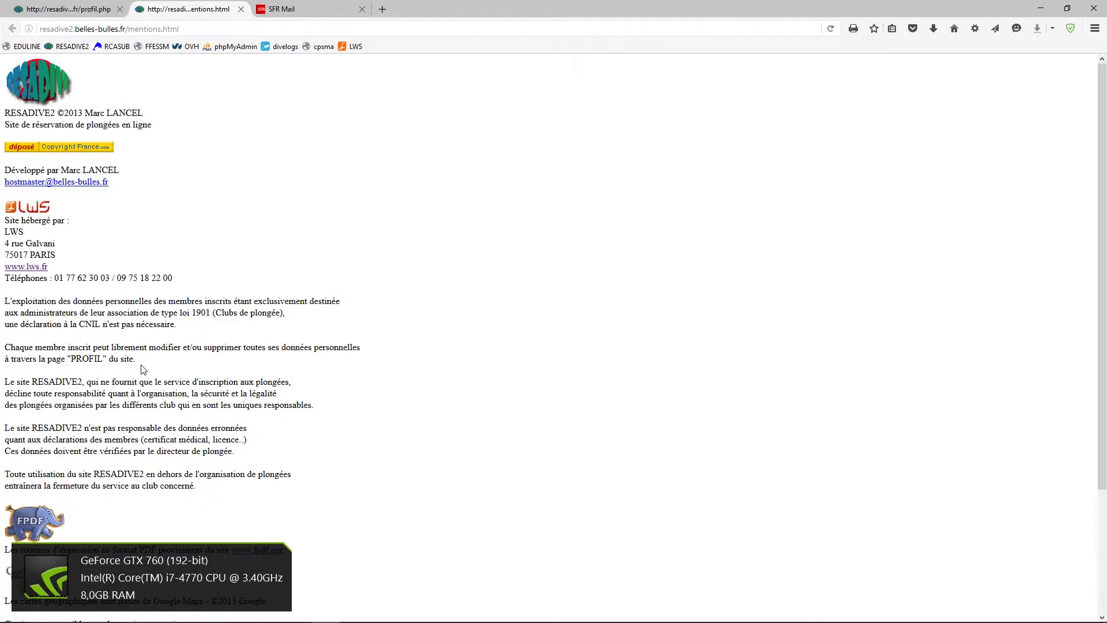
{"action": "left_click", "coordinate": [242, 10]}
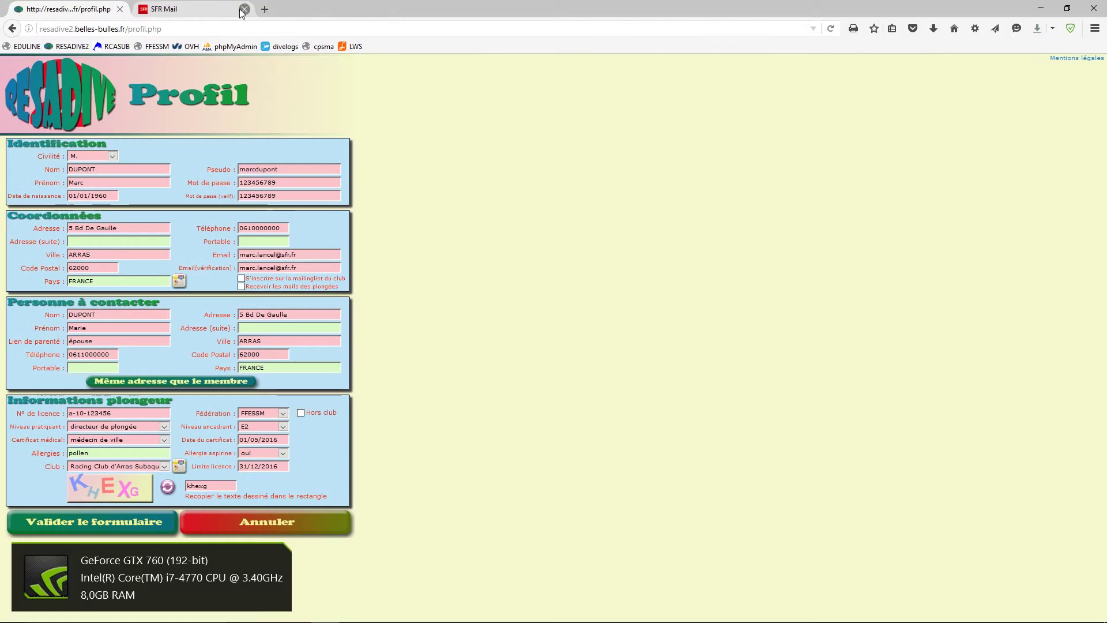
- Submit the profile, then attempt login with the new pseudo, password and captcha, refused as uncertified
{"action": "left_click", "coordinate": [120, 523]}
{"action": "left_click", "coordinate": [545, 294]}
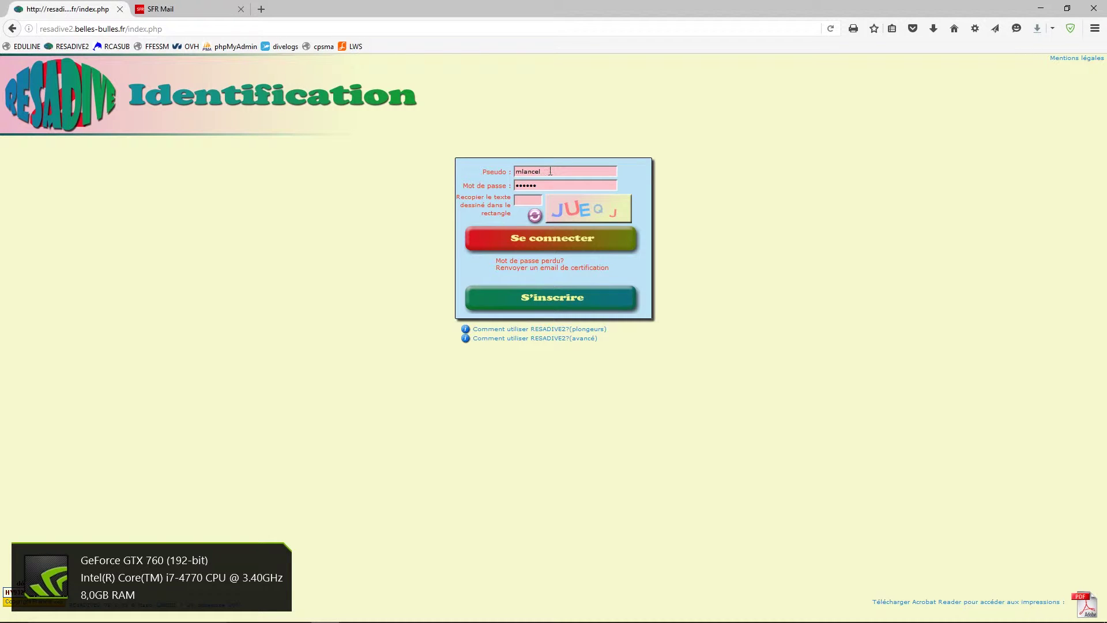
{"action": "left_click_drag", "start_coordinate": [550, 171], "coordinate": [485, 174]}
{"action": "left_click_drag", "start_coordinate": [541, 185], "coordinate": [503, 189]}
{"action": "type", "text": "a"}
{"action": "left_click", "coordinate": [525, 201]}
{"action": "type", "text": "jueqj"}
{"action": "left_click", "coordinate": [530, 238]}
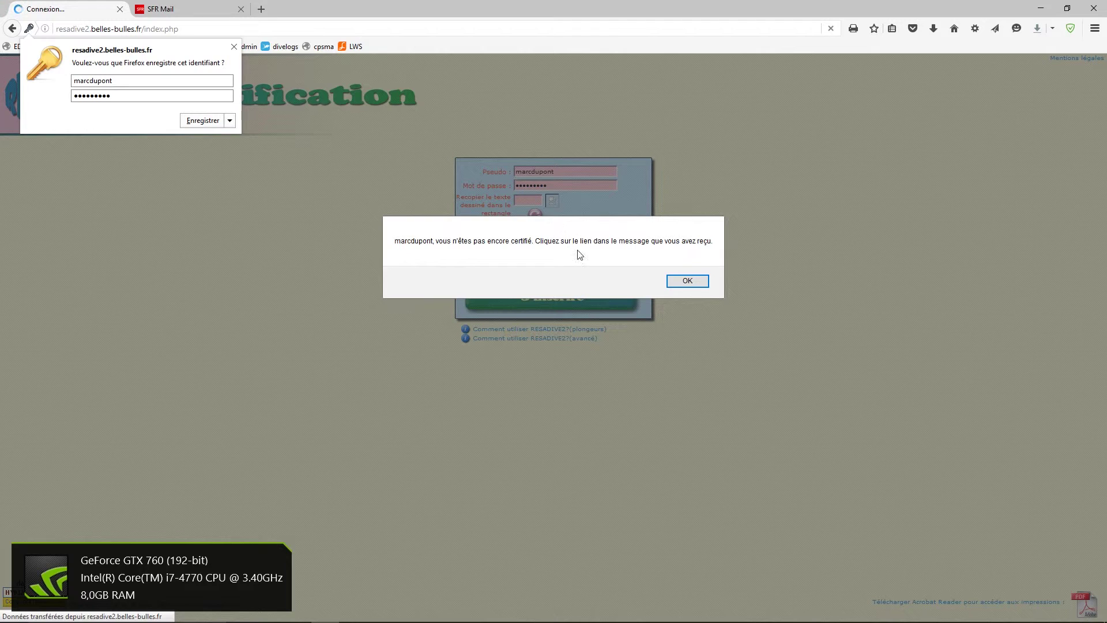
{"action": "left_click", "coordinate": [689, 280]}
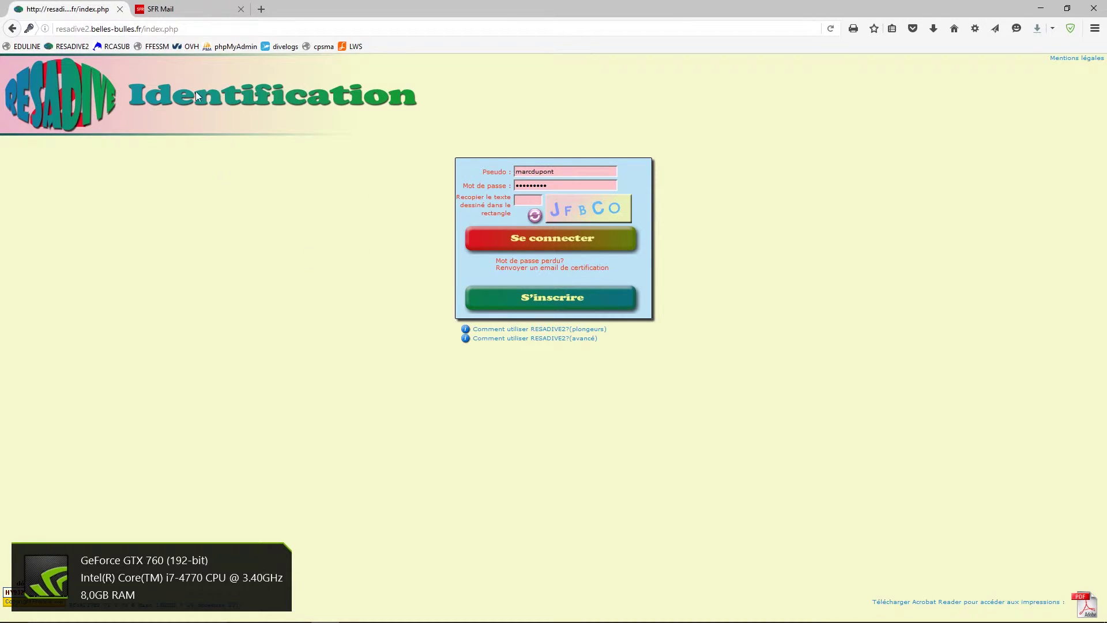
- Open the RESADIVE2 certification e-mail in the SFR Mail inbox and follow its activation link
{"action": "left_click", "coordinate": [193, 10]}
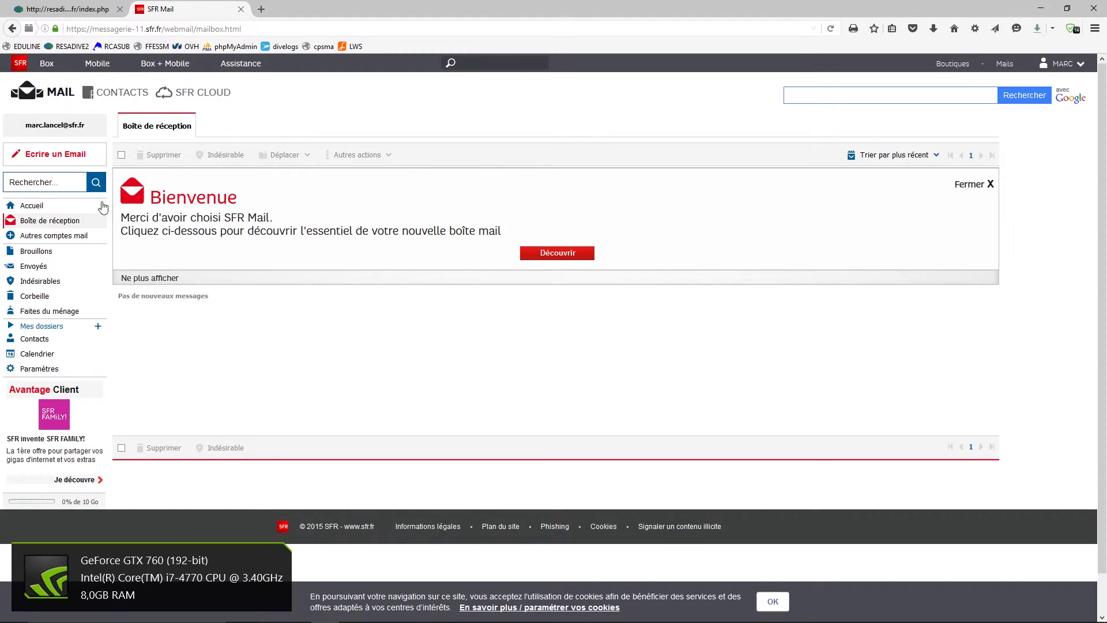
{"action": "left_click", "coordinate": [28, 225]}
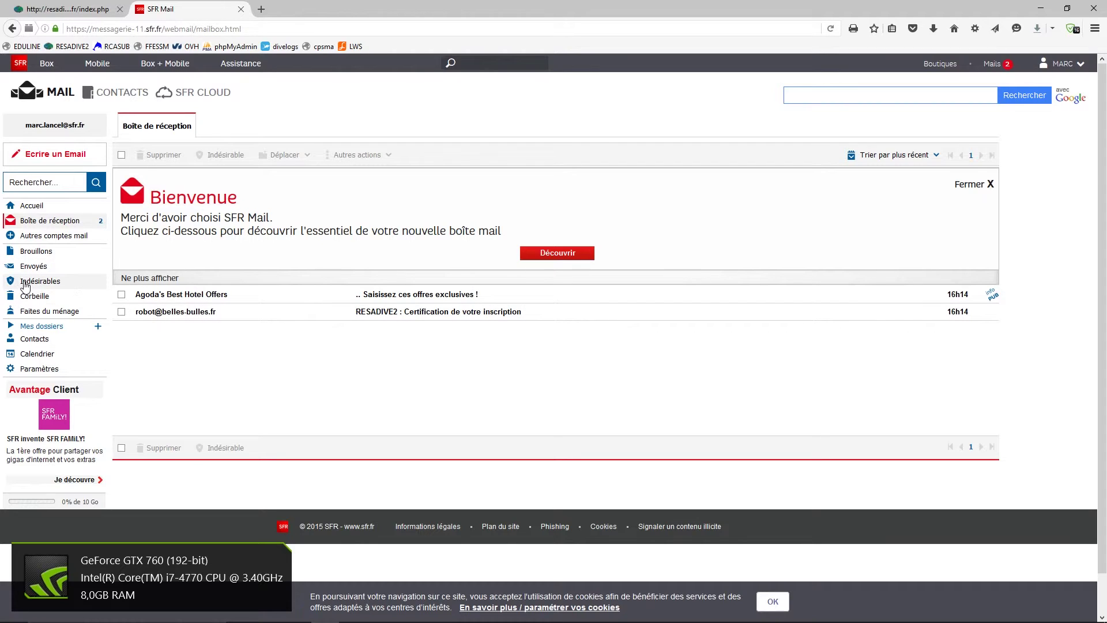
{"action": "left_click", "coordinate": [166, 316]}
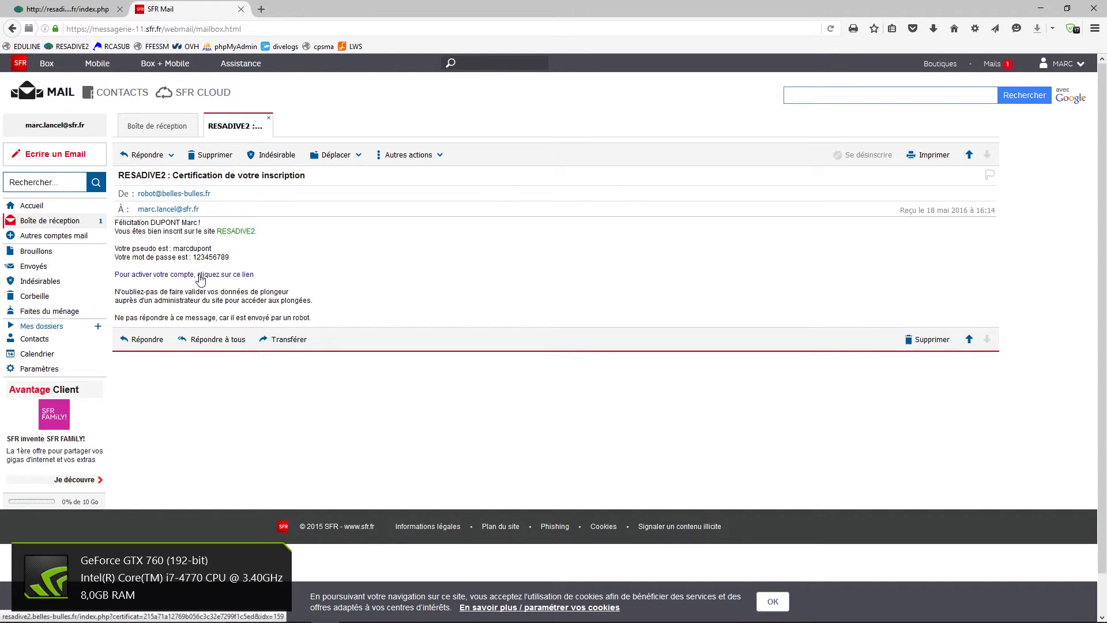
{"action": "left_click", "coordinate": [201, 275]}
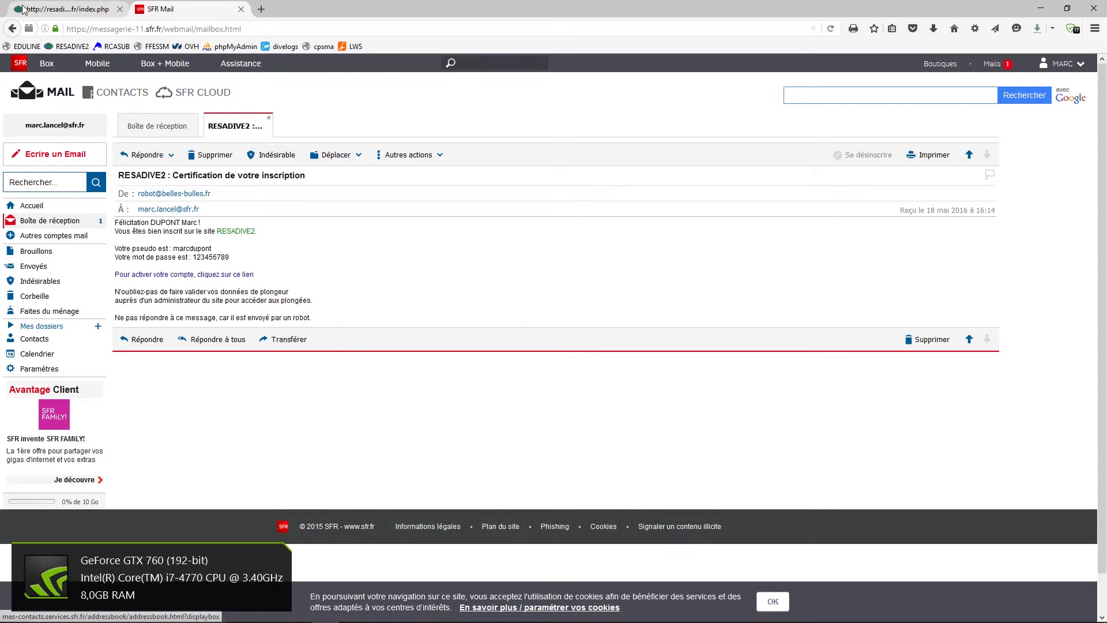
{"action": "left_click", "coordinate": [55, 10]}
{"action": "left_click", "coordinate": [120, 9]}
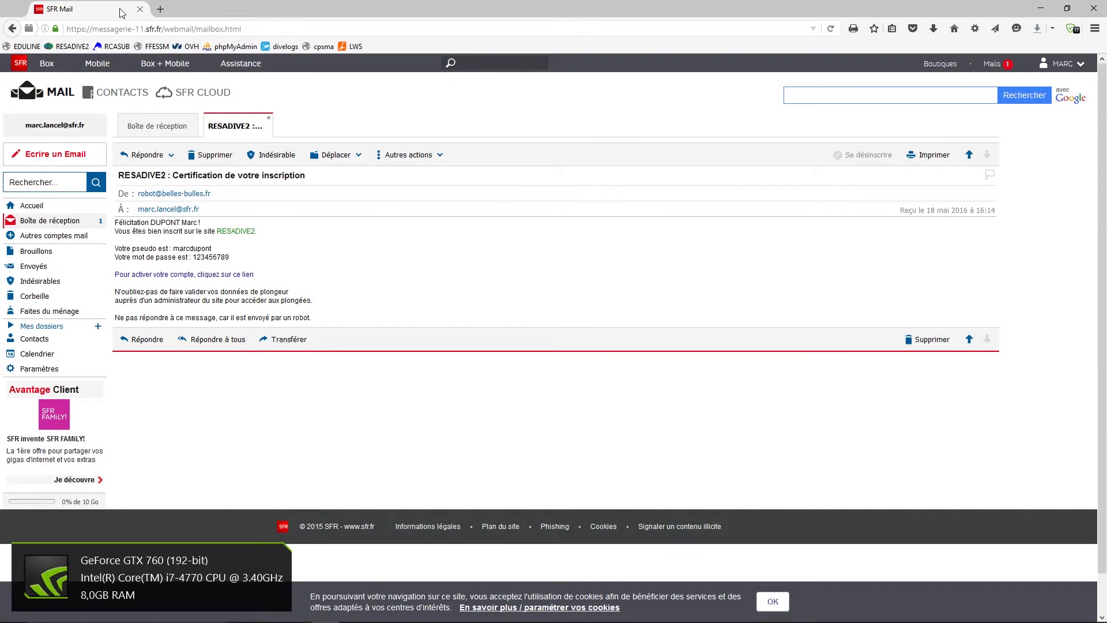
{"action": "left_click", "coordinate": [146, 276]}
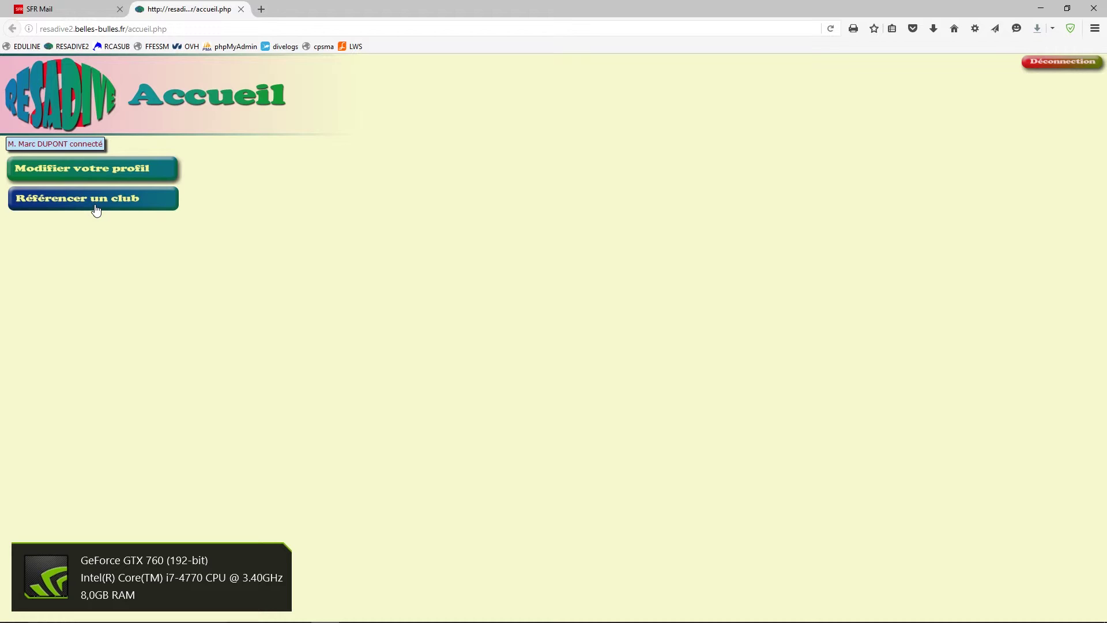
- Change the profile's Club to Racing Club d'Arras Subaquatique and validate the form
{"action": "left_click", "coordinate": [93, 168]}
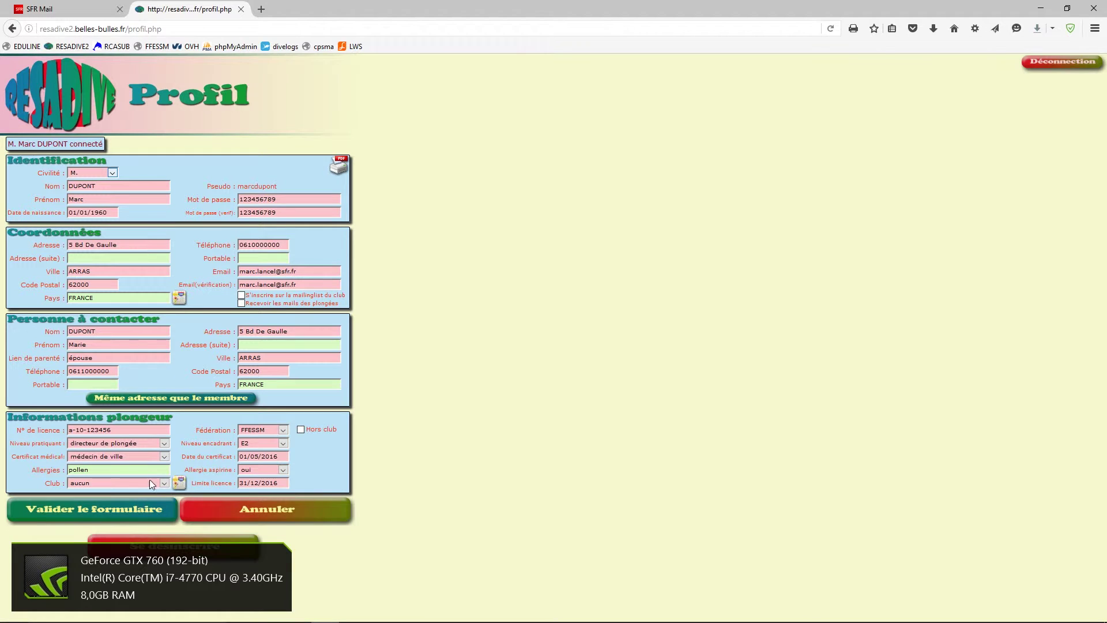
{"action": "left_click", "coordinate": [165, 482]}
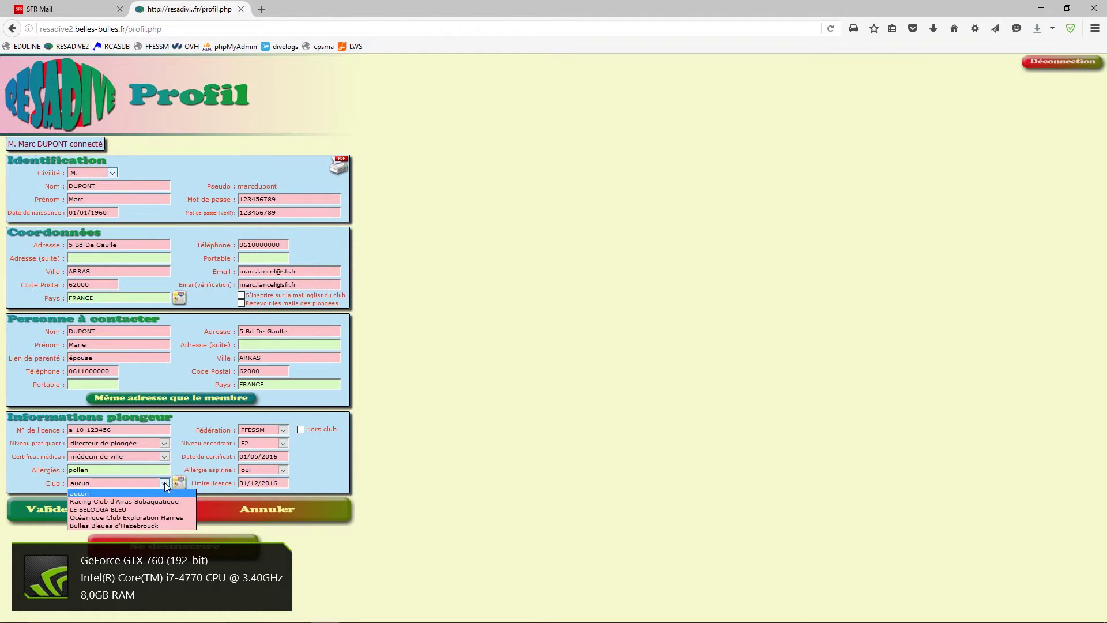
{"action": "left_click", "coordinate": [137, 505]}
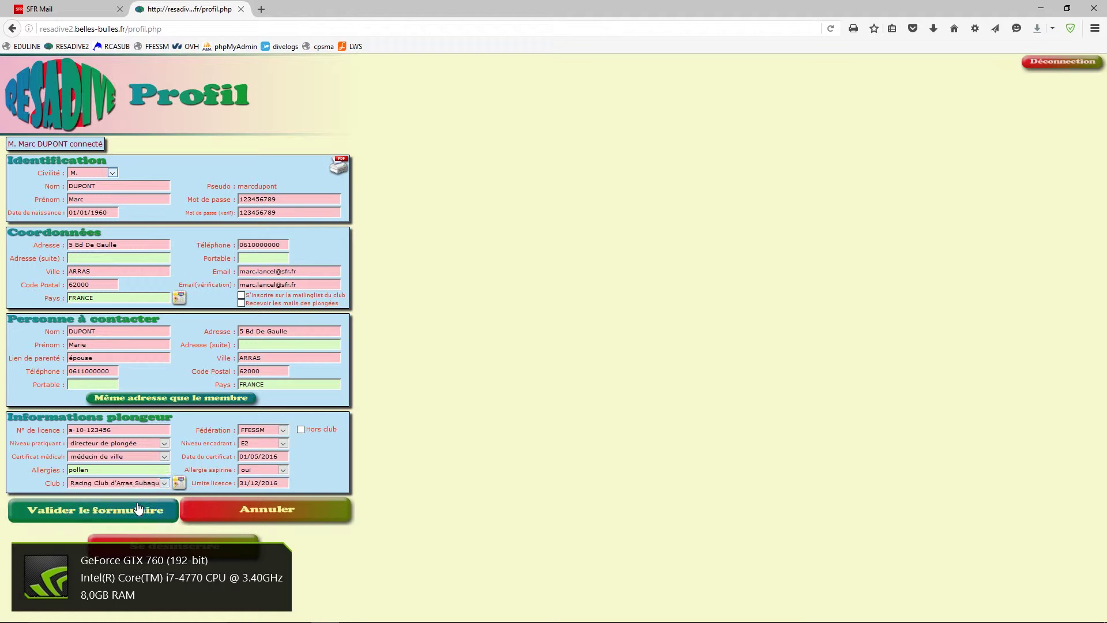
{"action": "left_click", "coordinate": [97, 516]}
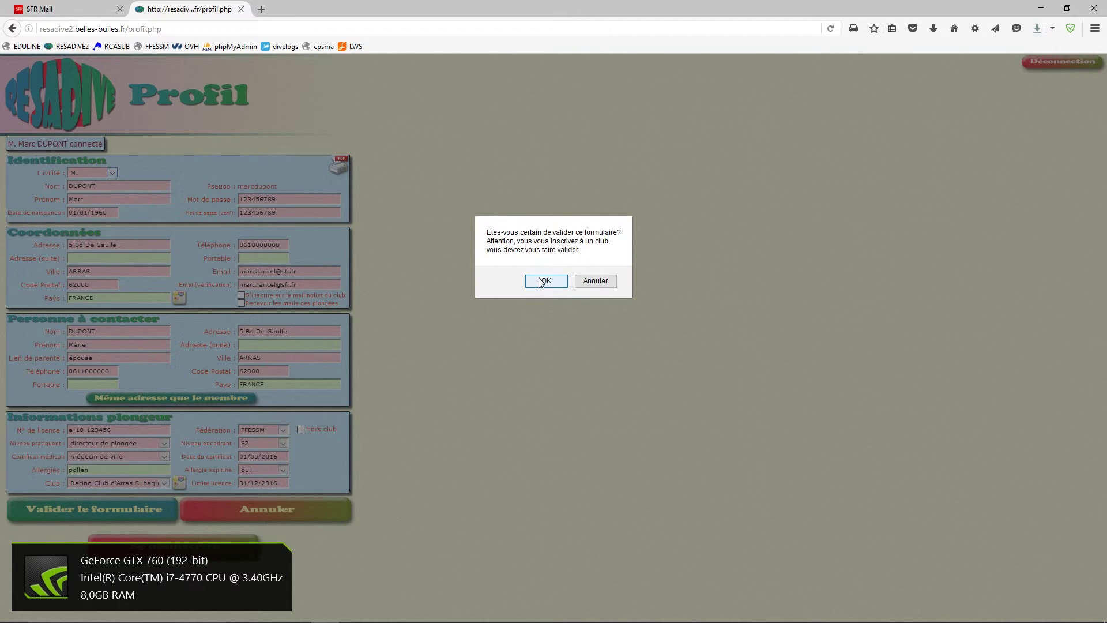
{"action": "left_click", "coordinate": [542, 281]}
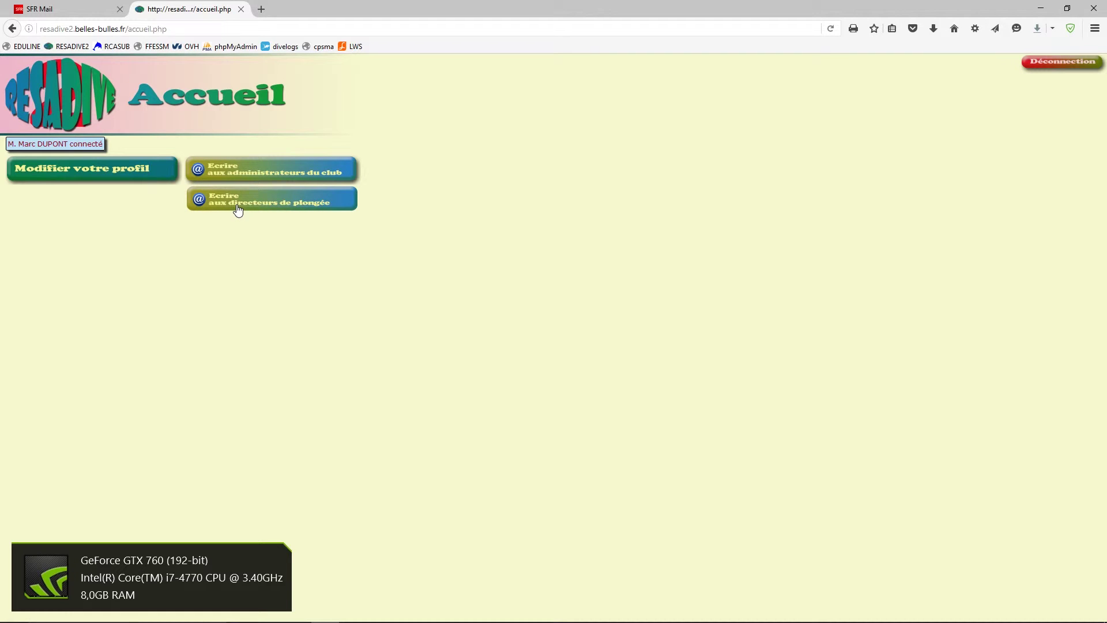
- Review the three club administrator recipients in a new message, then discard it unsent
{"action": "left_click", "coordinate": [299, 174]}
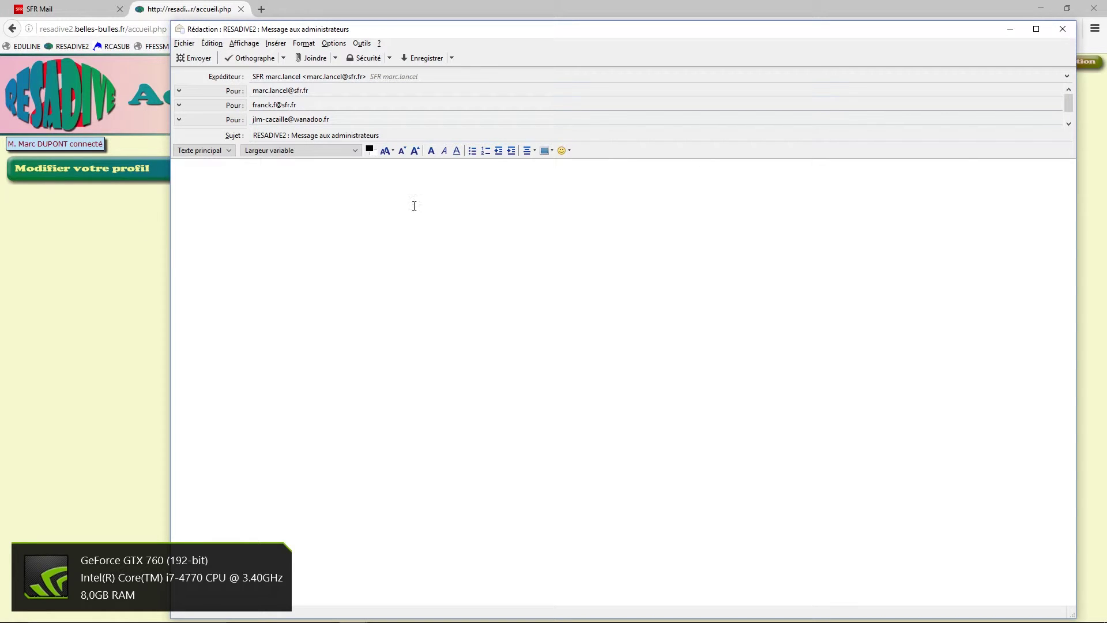
{"action": "left_click_drag", "start_coordinate": [478, 32], "coordinate": [479, 21]}
{"action": "left_click", "coordinate": [282, 77]}
{"action": "left_click", "coordinate": [269, 92]}
{"action": "left_click", "coordinate": [283, 106]}
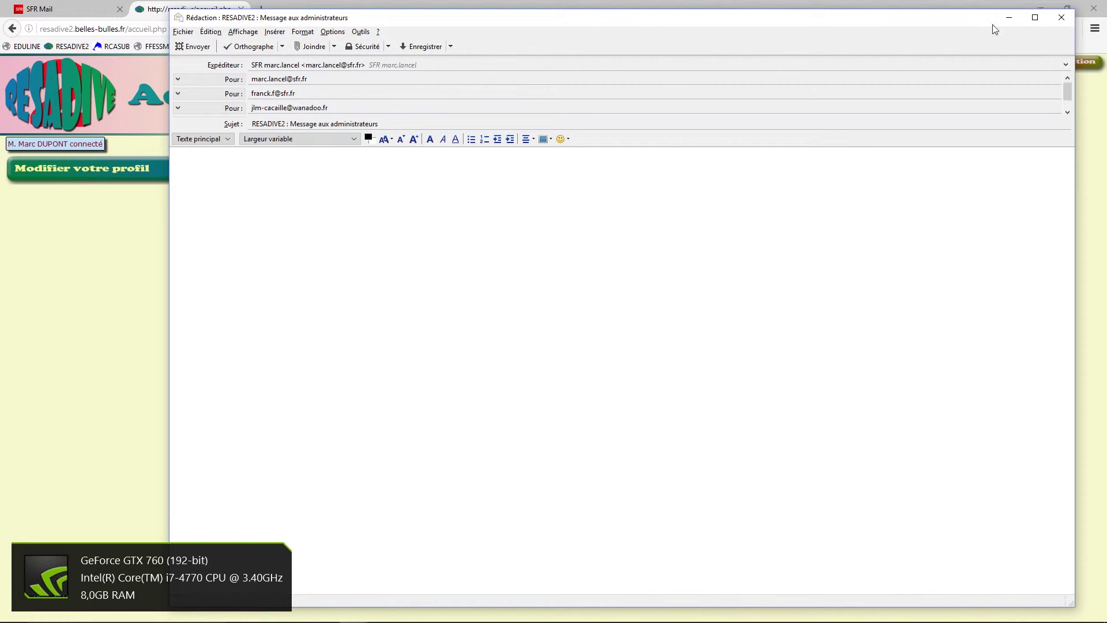
{"action": "left_click", "coordinate": [1062, 17]}
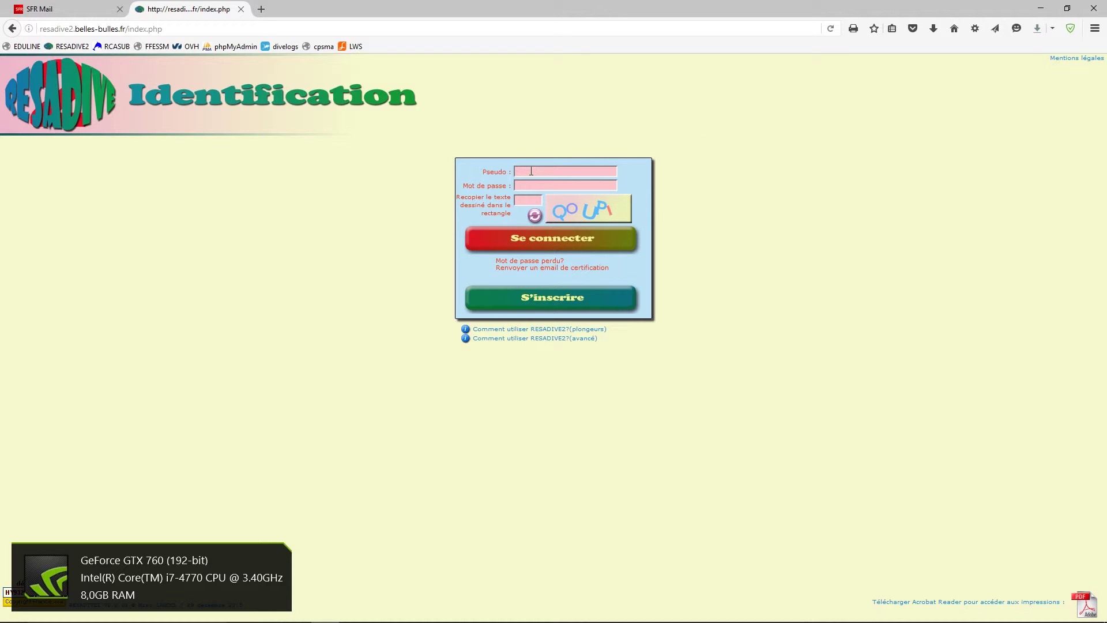
- Log in with the diver's pseudo, password and captcha, then open S'inscrire à une plongée
{"action": "key", "text": "Tab"}
{"action": "type", "text": "qo"}
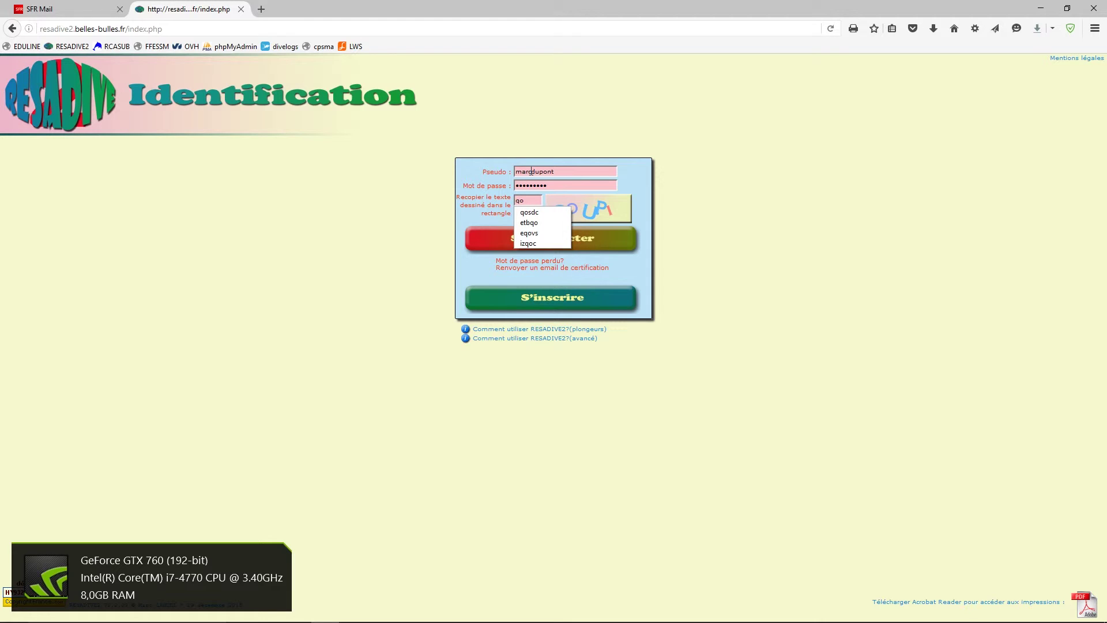
{"action": "type", "text": "u"}
{"action": "left_click", "coordinate": [489, 252]}
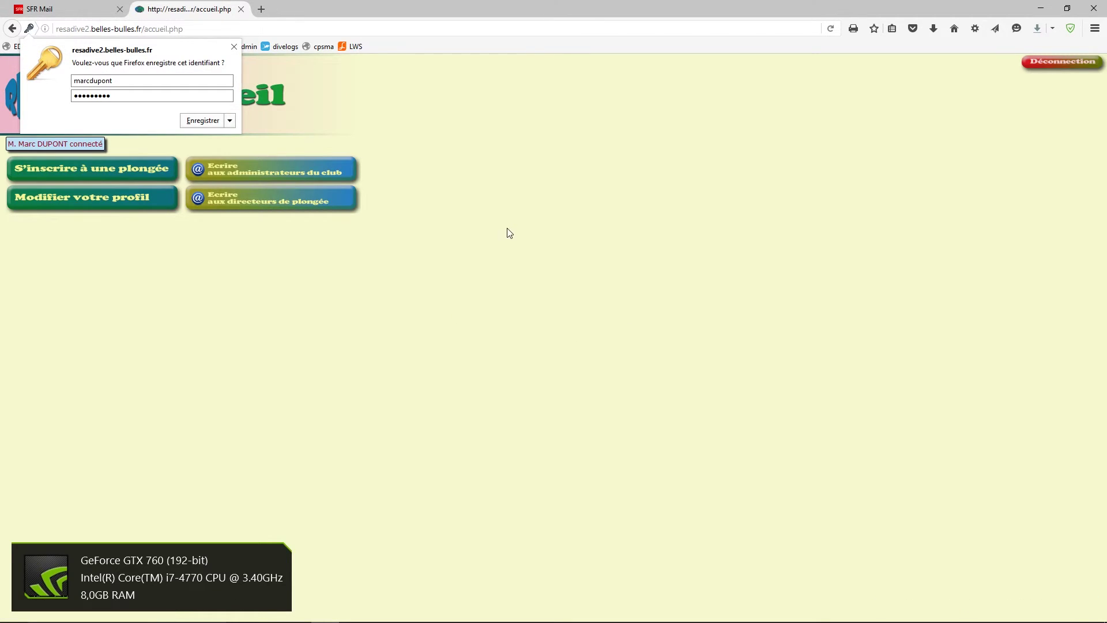
{"action": "left_click", "coordinate": [510, 229]}
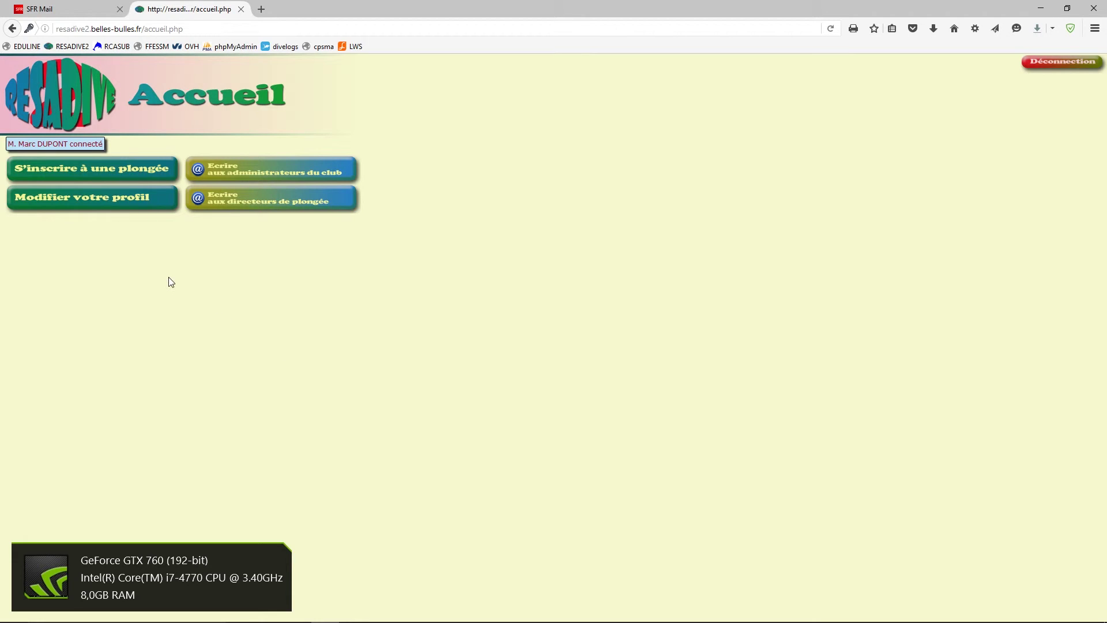
{"action": "left_click", "coordinate": [99, 177]}
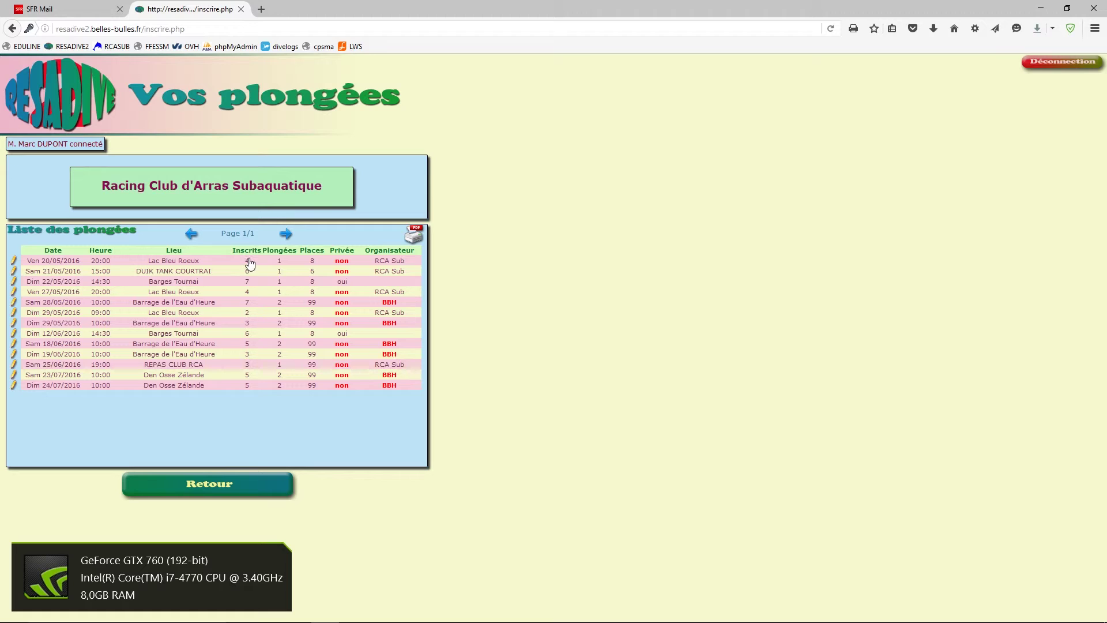
- Print the divers list for the 20/05/2016 Lac Bleu Roeux dive and close the PDF
{"action": "mouse_move", "coordinate": [340, 266]}
{"action": "left_click", "coordinate": [247, 265]}
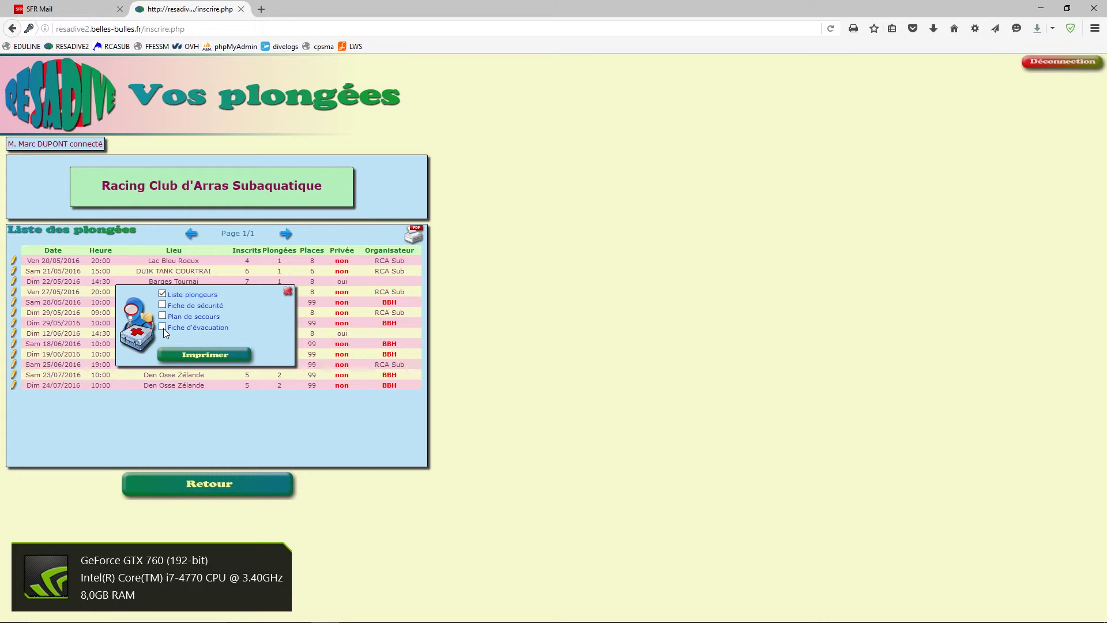
{"action": "left_click", "coordinate": [188, 354]}
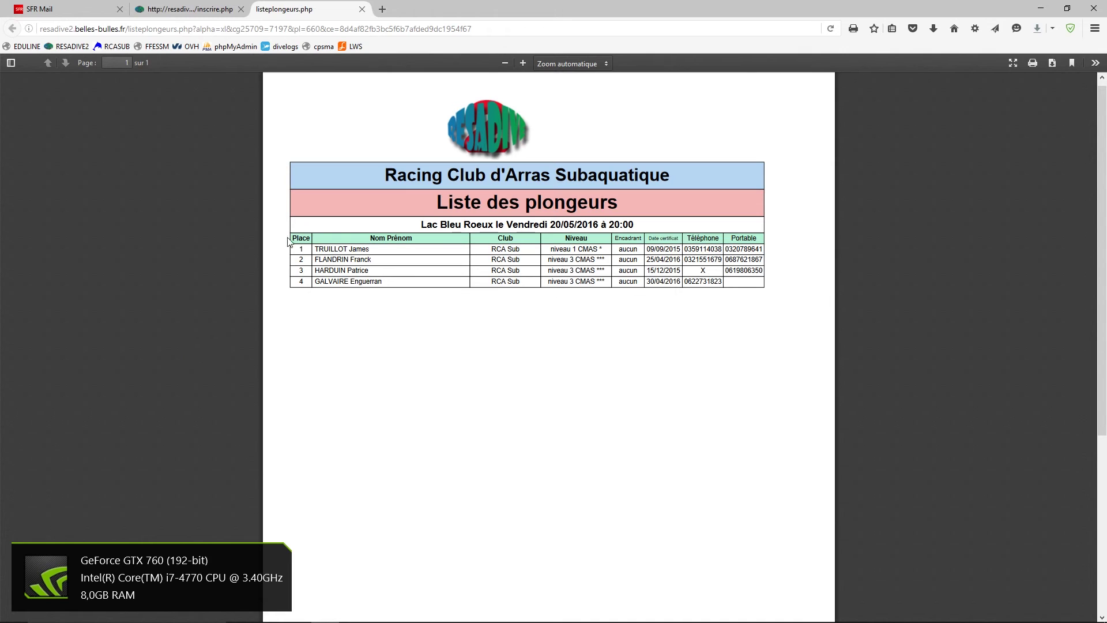
{"action": "left_click", "coordinate": [362, 9]}
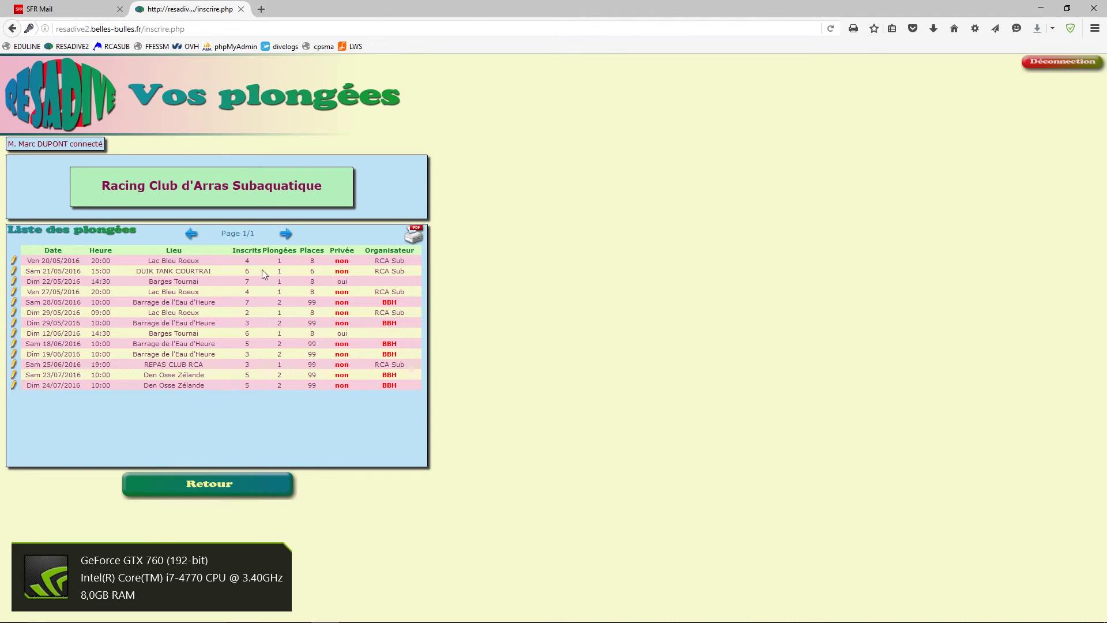
{"action": "left_click", "coordinate": [178, 264]}
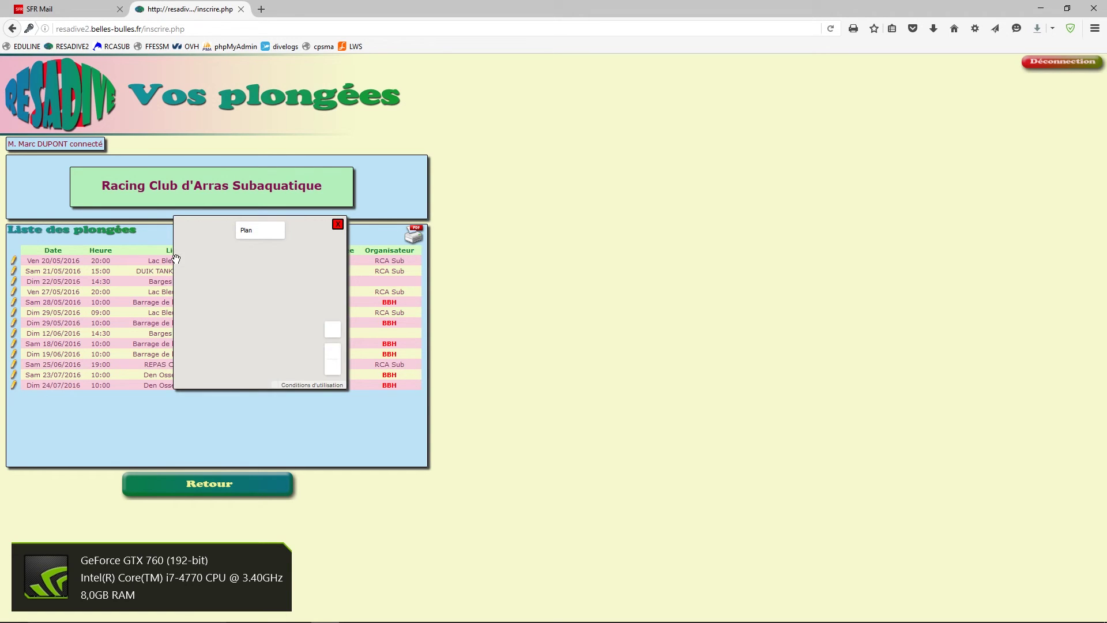
{"action": "scroll", "coordinate": [276, 332], "scroll_direction": "up", "scroll_amount": 3}
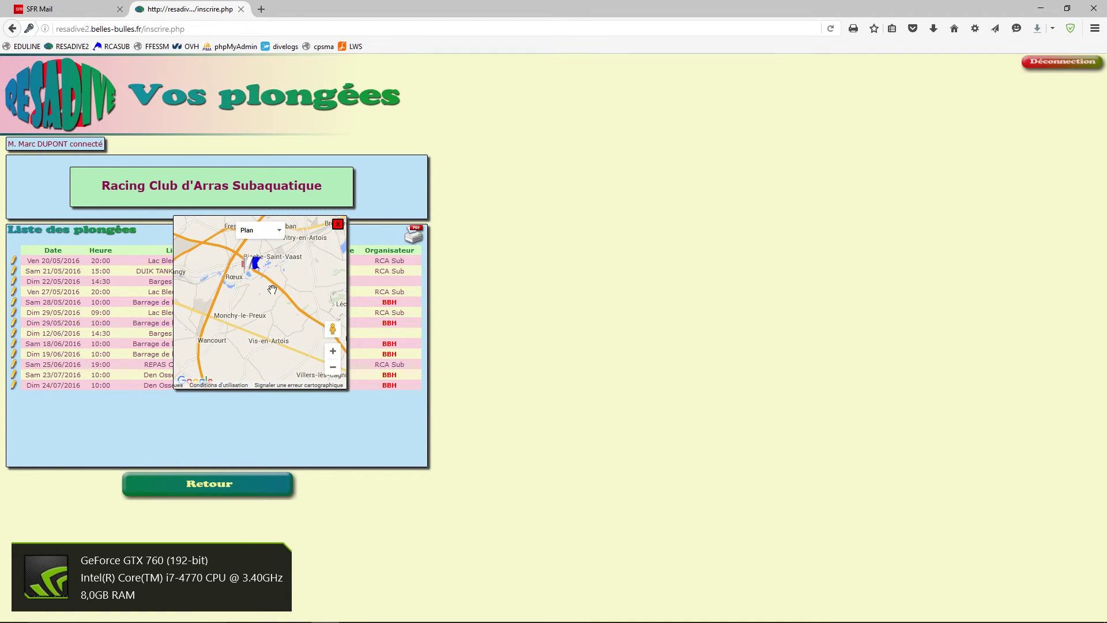
{"action": "scroll", "coordinate": [285, 328], "scroll_direction": "up", "scroll_amount": 4}
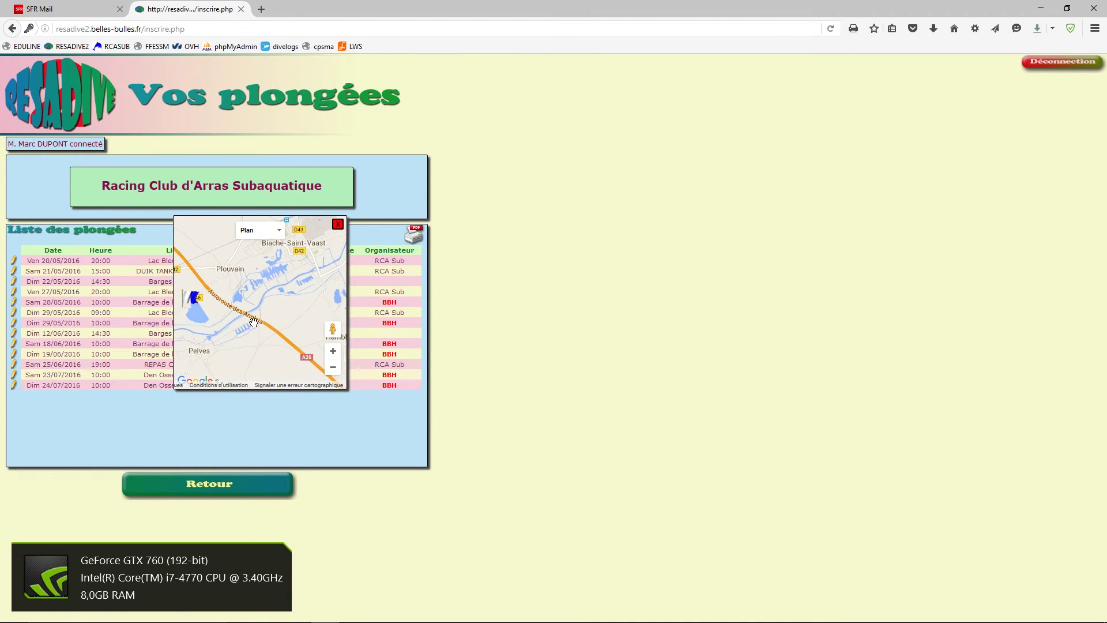
{"action": "left_click_drag", "start_coordinate": [234, 319], "coordinate": [304, 323]}
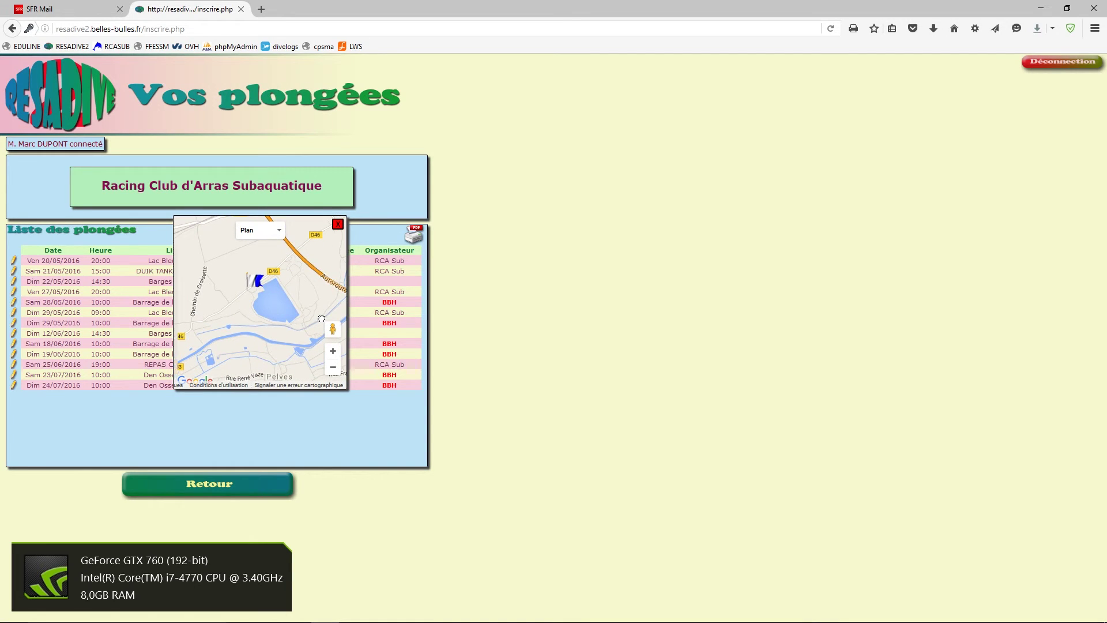
{"action": "left_click", "coordinate": [277, 231]}
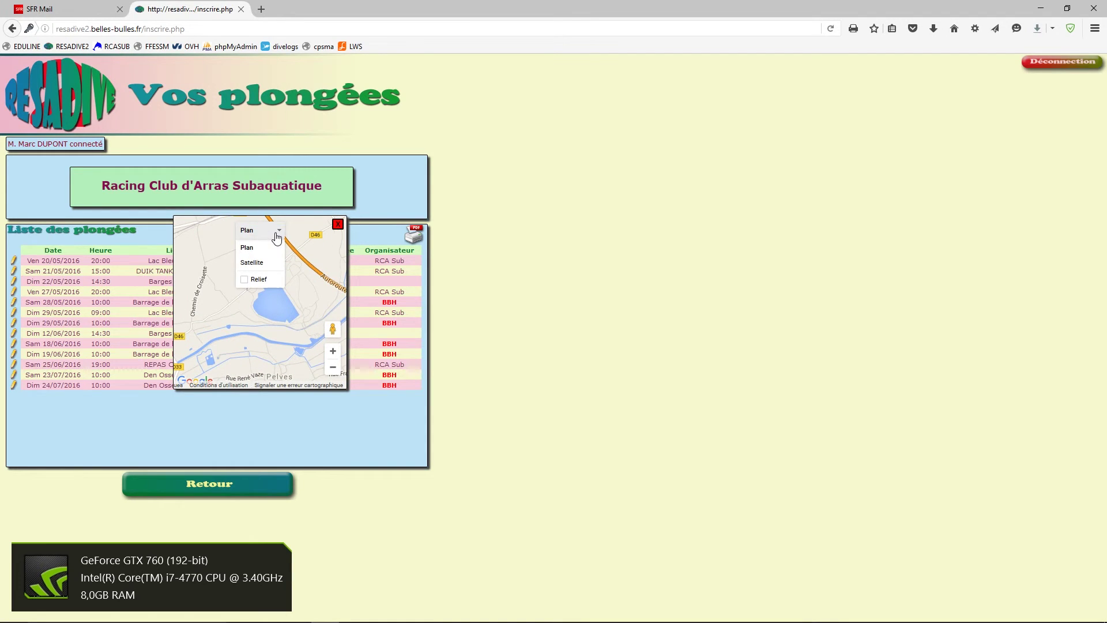
{"action": "left_click", "coordinate": [252, 263]}
{"action": "scroll", "coordinate": [296, 329], "scroll_direction": "up", "scroll_amount": 2}
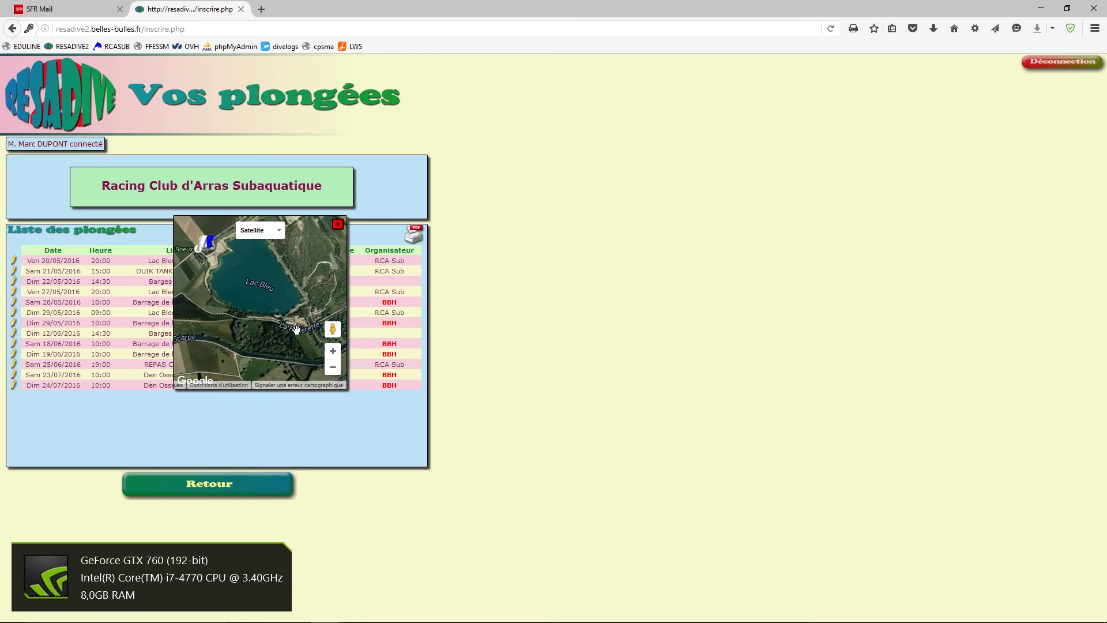
{"action": "left_click", "coordinate": [337, 225]}
{"action": "left_click", "coordinate": [181, 273]}
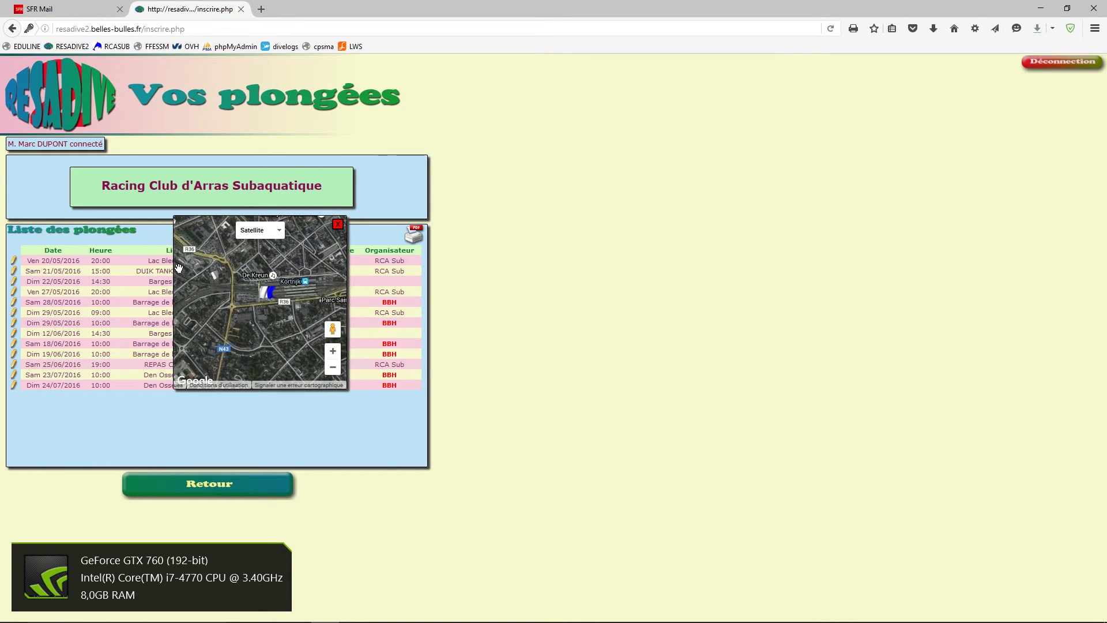
{"action": "scroll", "coordinate": [261, 308], "scroll_direction": "up", "scroll_amount": 2}
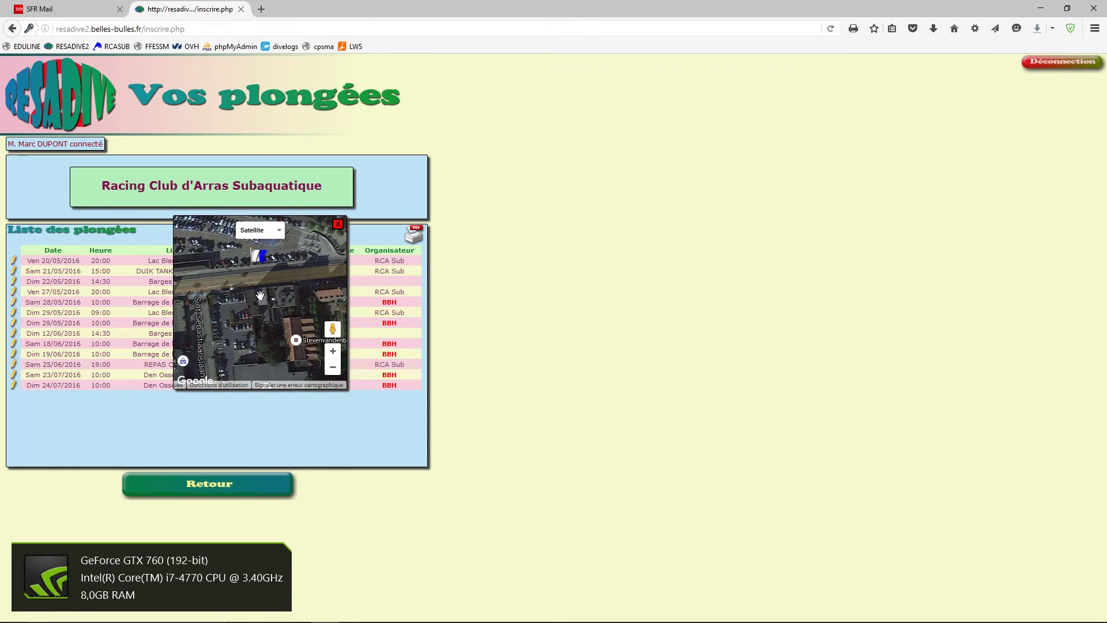
{"action": "left_click", "coordinate": [338, 225]}
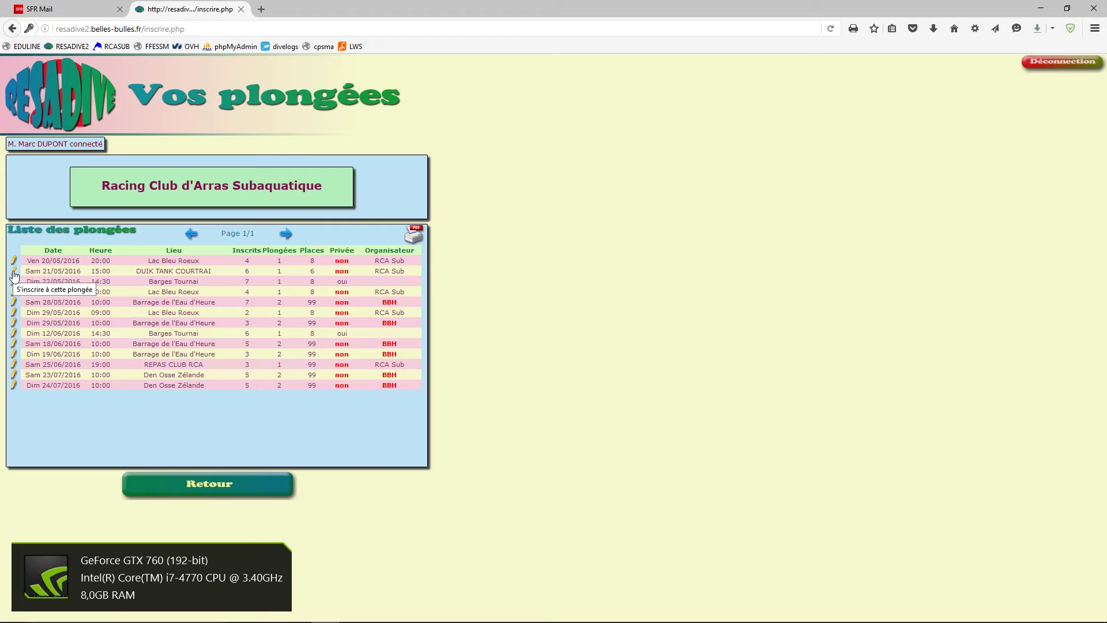
{"action": "left_click", "coordinate": [14, 273]}
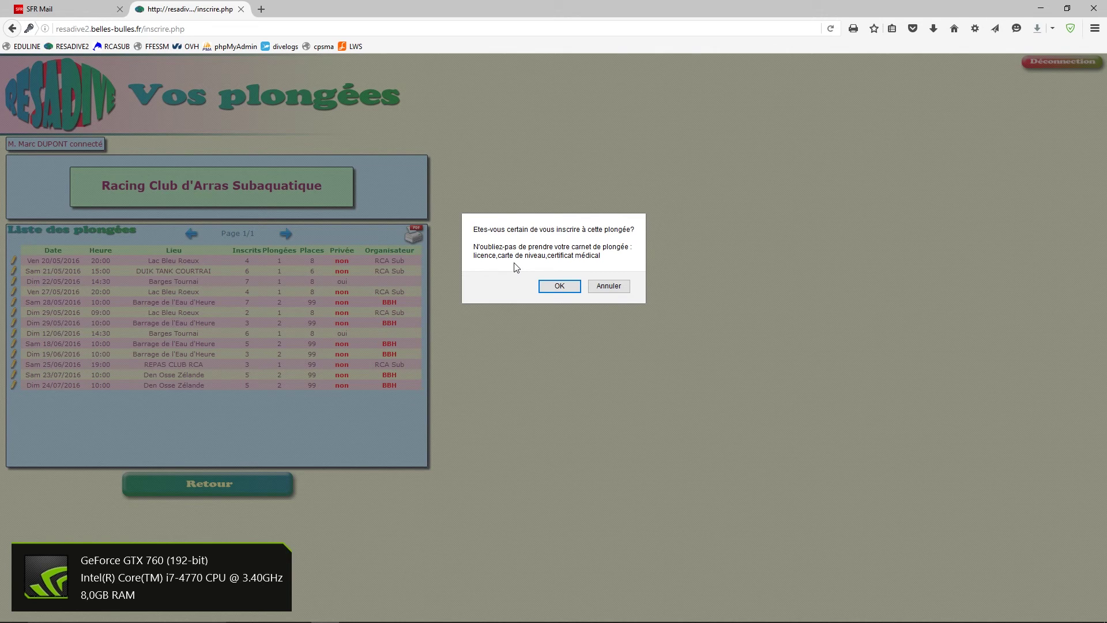
{"action": "left_click", "coordinate": [548, 286]}
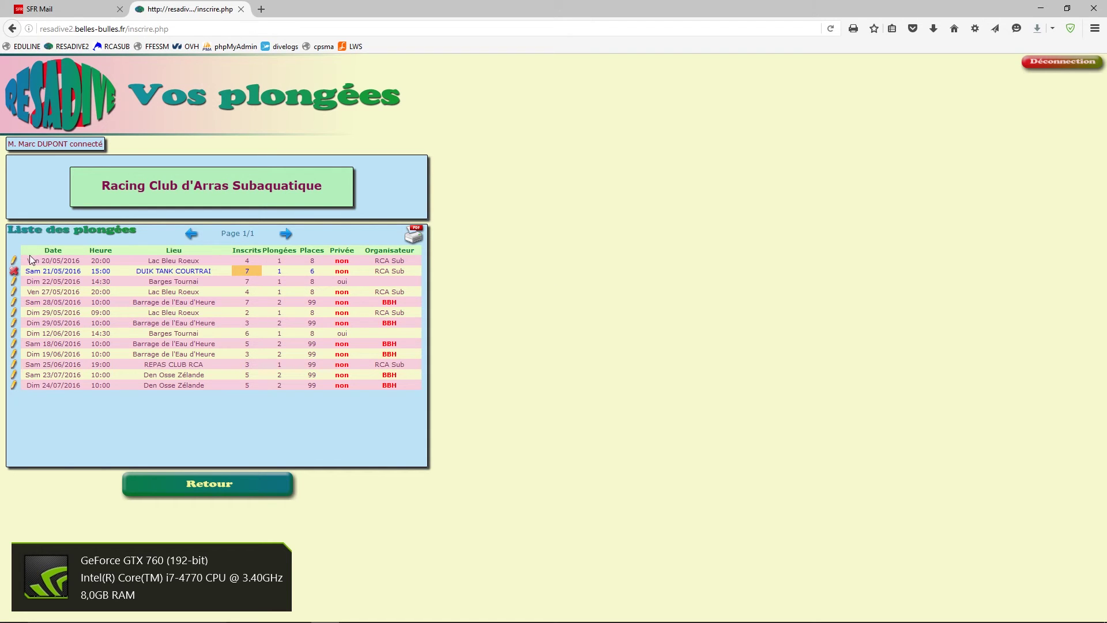
{"action": "left_click", "coordinate": [14, 260]}
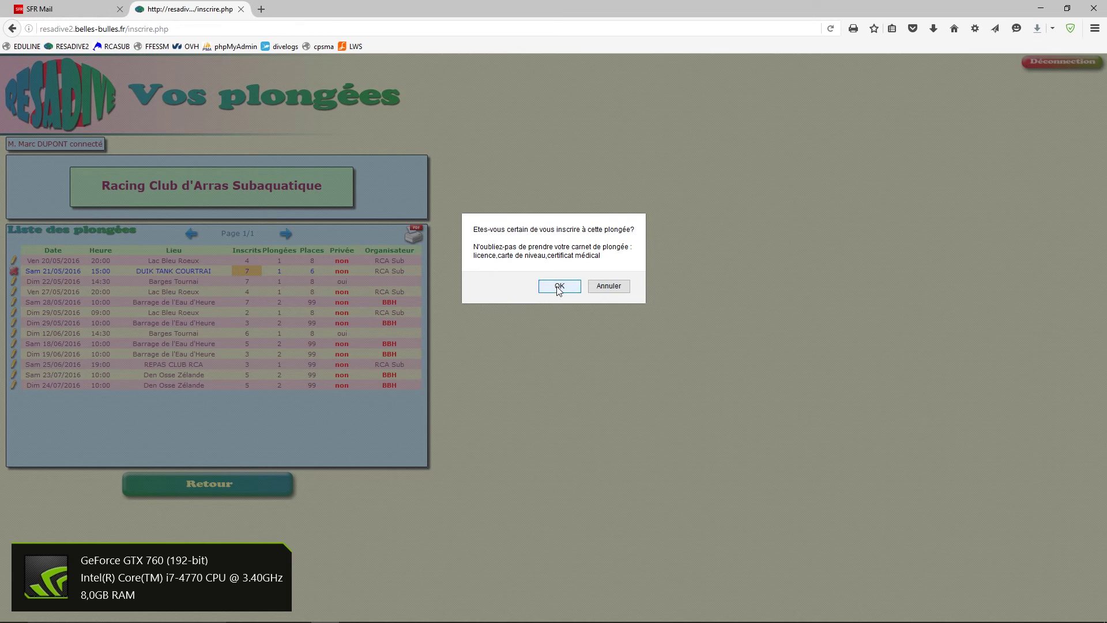
{"action": "left_click", "coordinate": [557, 285]}
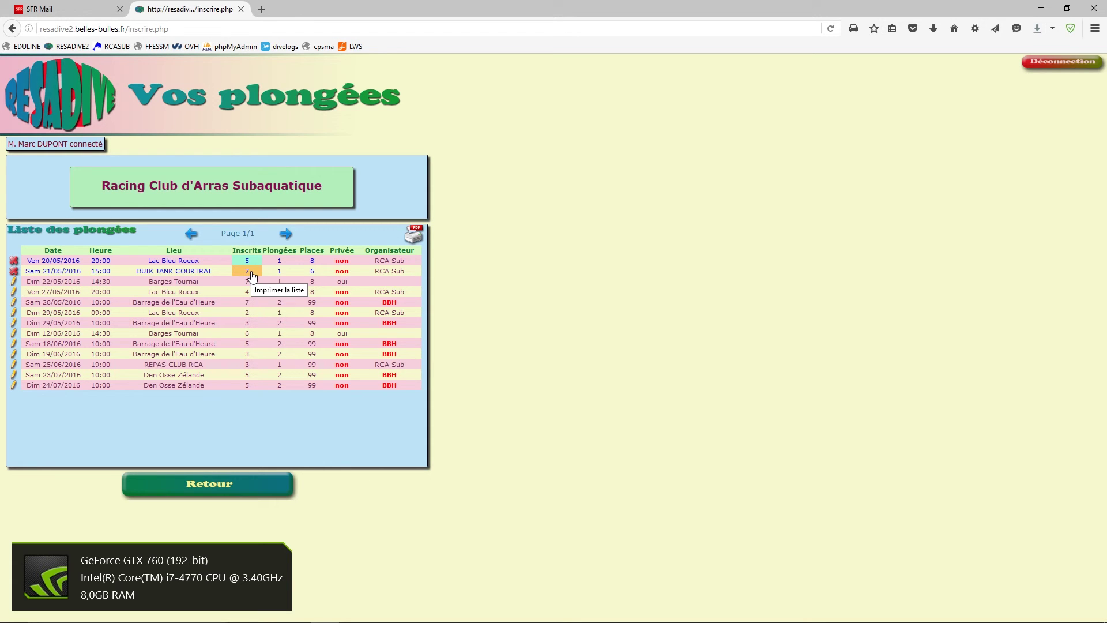
{"action": "left_click", "coordinate": [14, 271]}
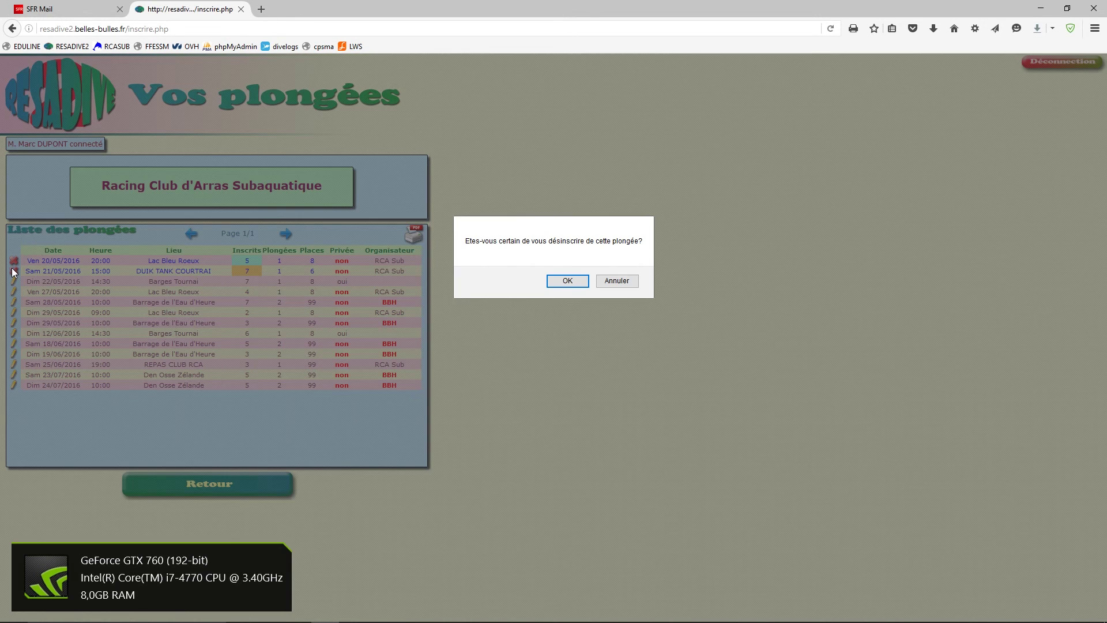
{"action": "left_click", "coordinate": [582, 281]}
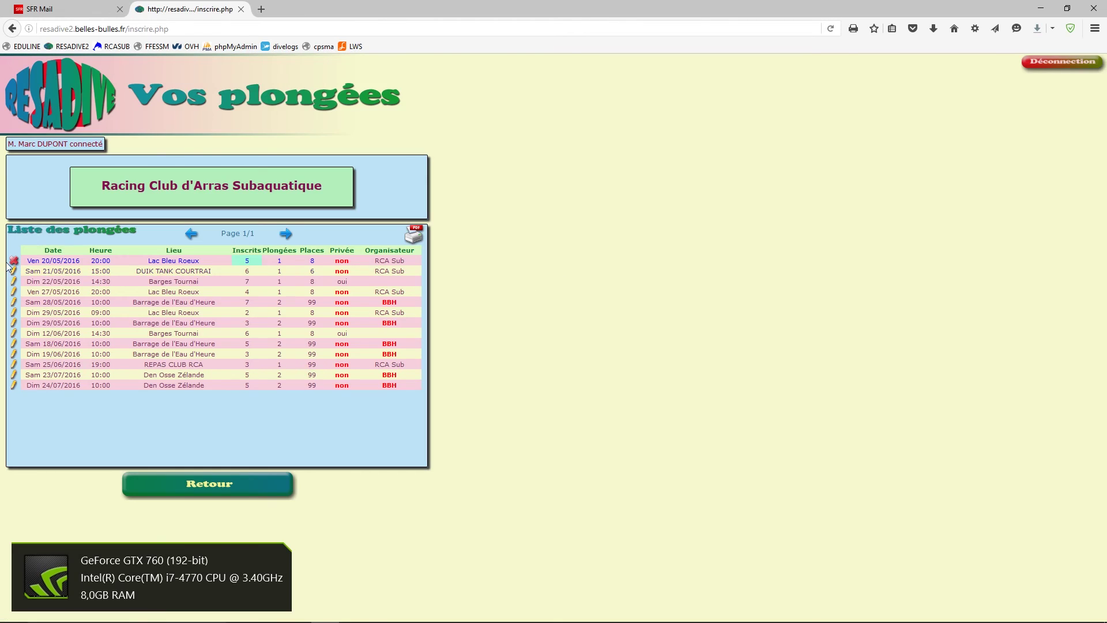
{"action": "left_click", "coordinate": [14, 261]}
{"action": "left_click", "coordinate": [552, 282]}
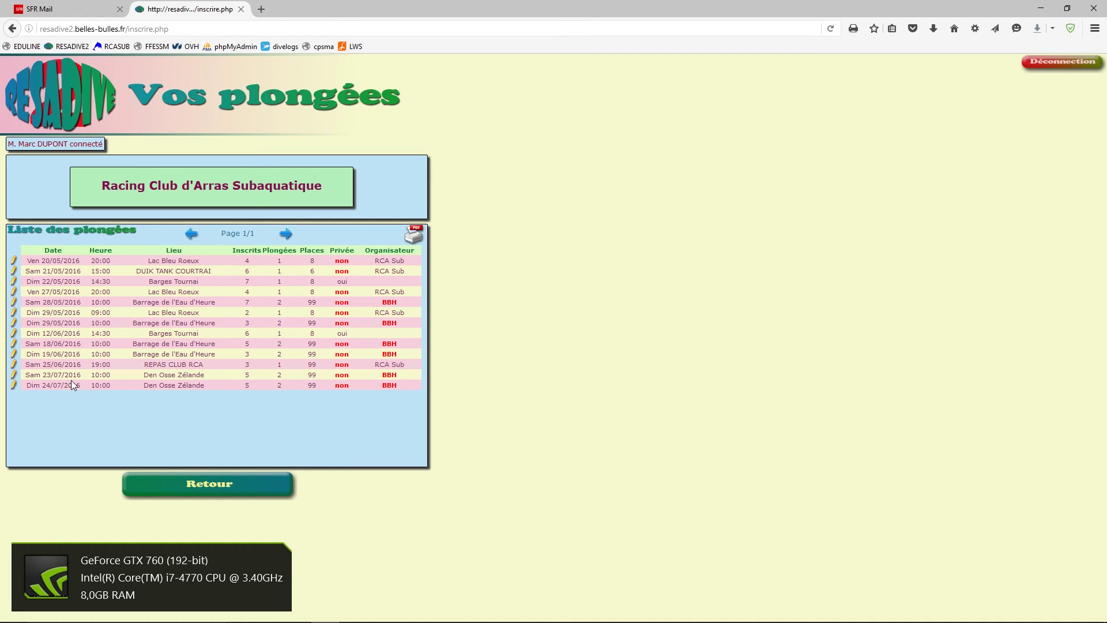
- Return home, reopen the profile, choose Se désinscrire and accept both unsubscribe warnings
{"action": "left_click", "coordinate": [234, 483]}
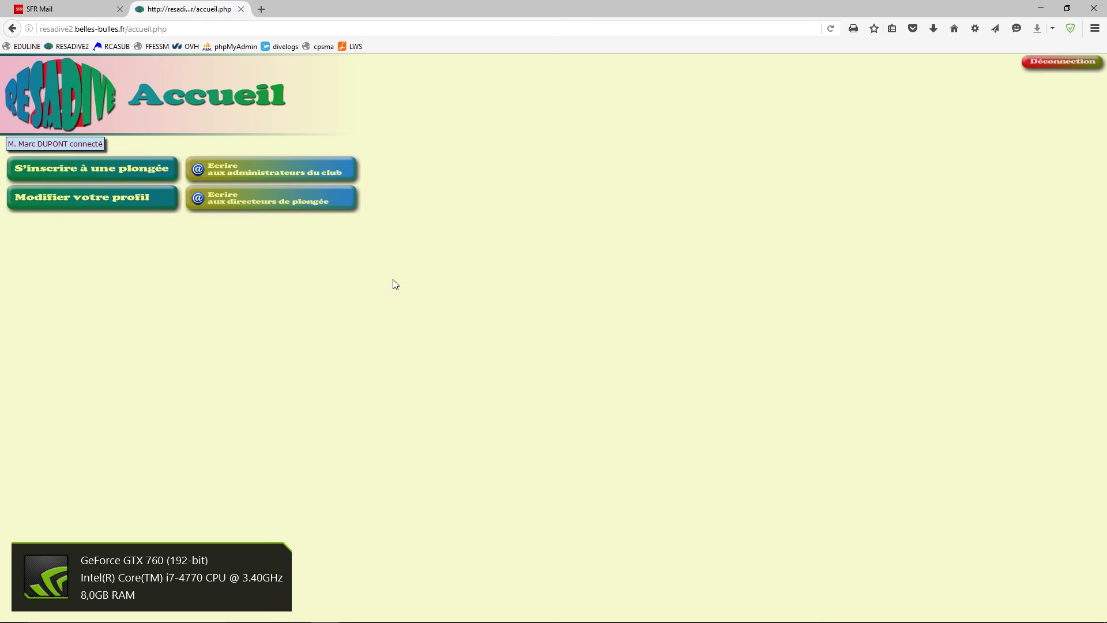
{"action": "left_click", "coordinate": [147, 199]}
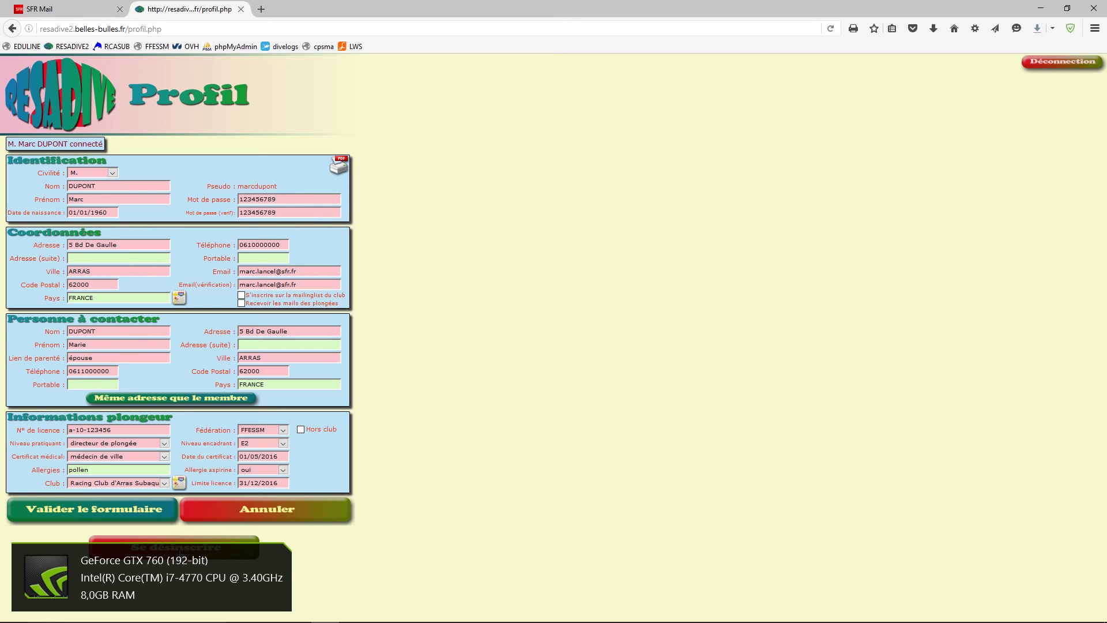
{"action": "left_click", "coordinate": [180, 552]}
{"action": "left_click", "coordinate": [568, 281]}
{"action": "left_click", "coordinate": [605, 282]}
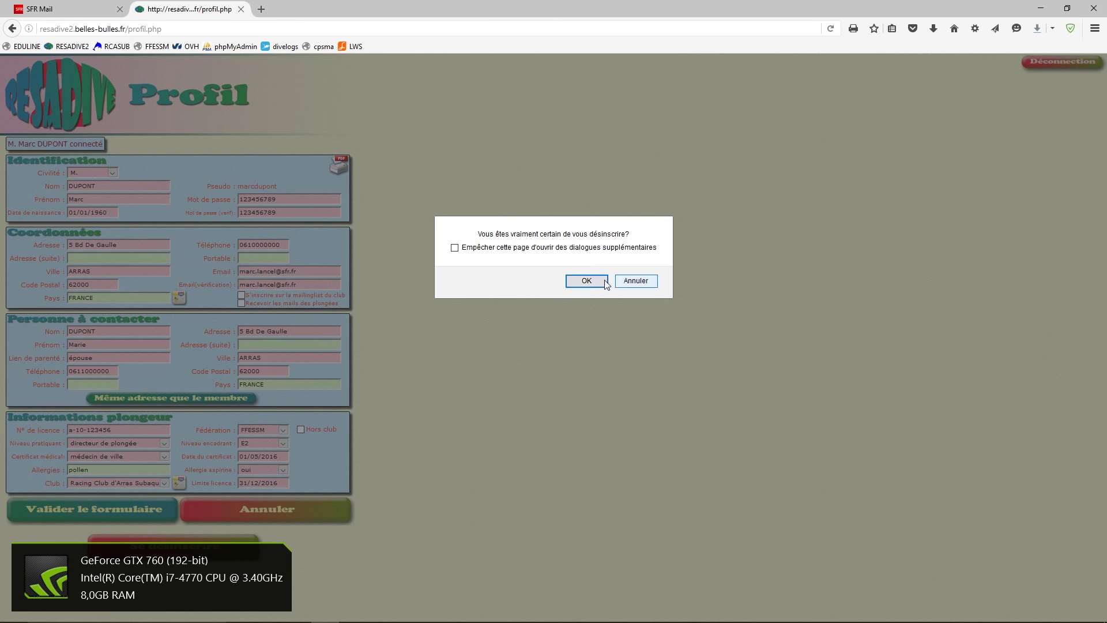